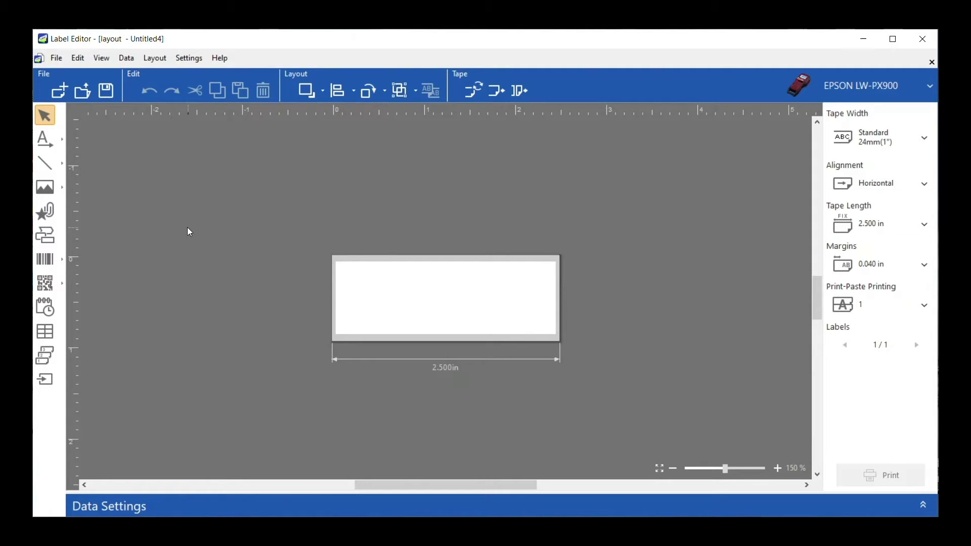
Step: Add the horizontal text 'Epson' to the label and move it to the top-left corner
{"action": "left_click", "coordinate": [50, 138]}
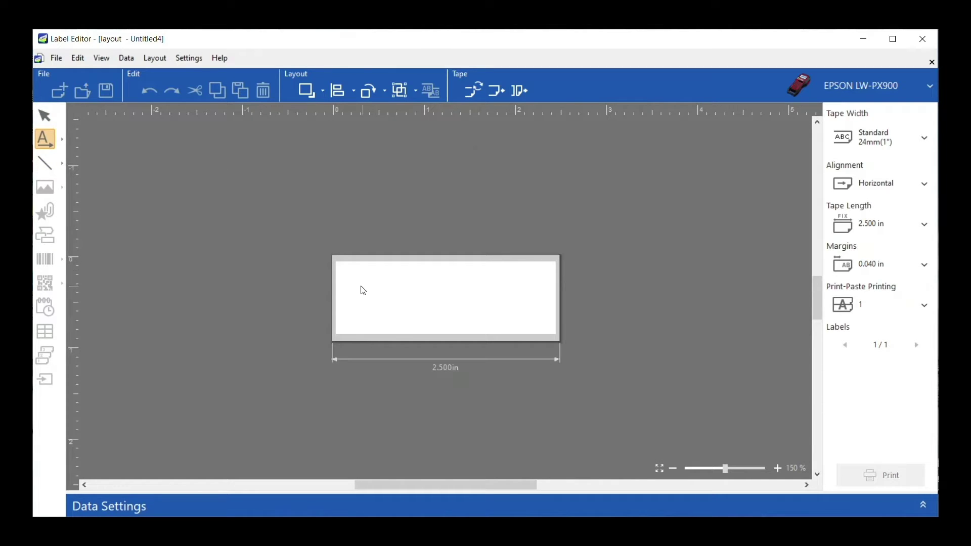
{"action": "left_click", "coordinate": [345, 274]}
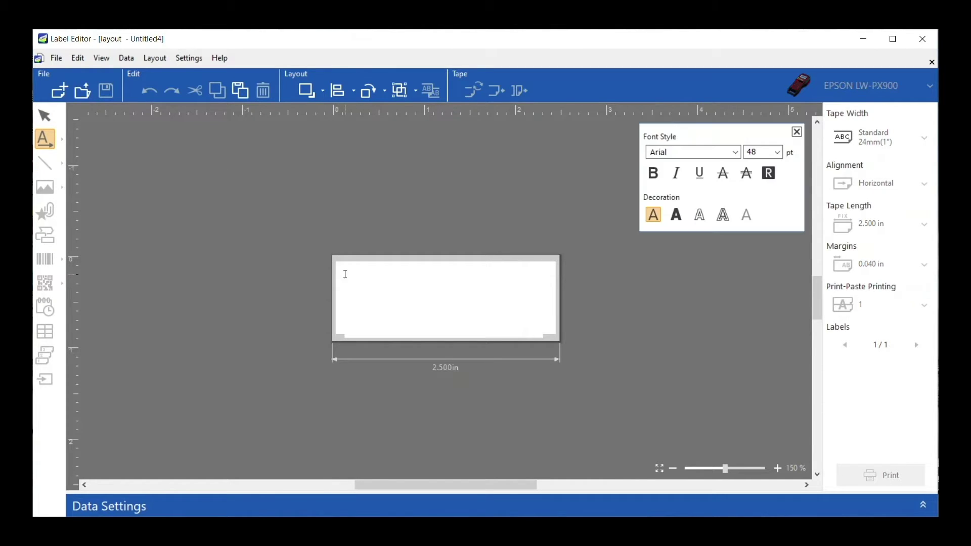
{"action": "type", "text": "Epson"}
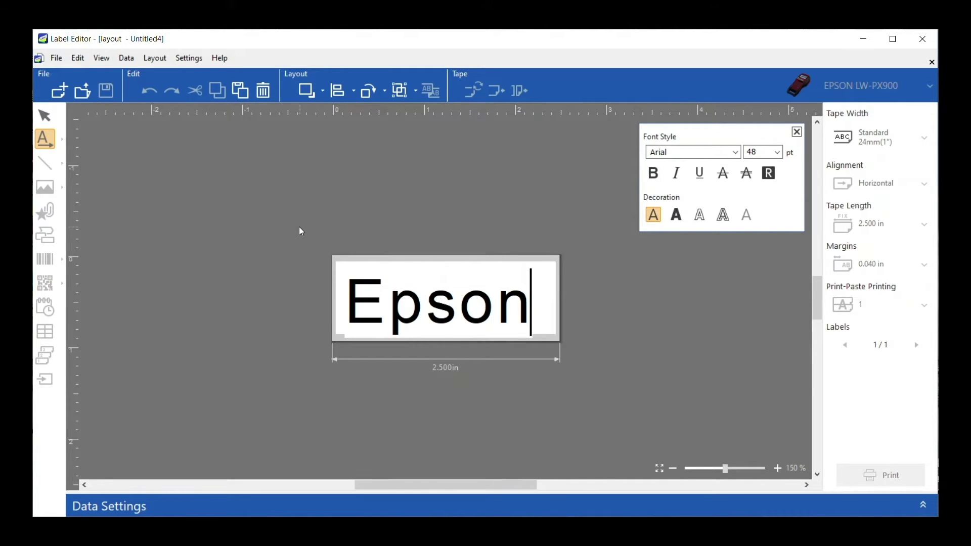
{"action": "key", "text": "Escape"}
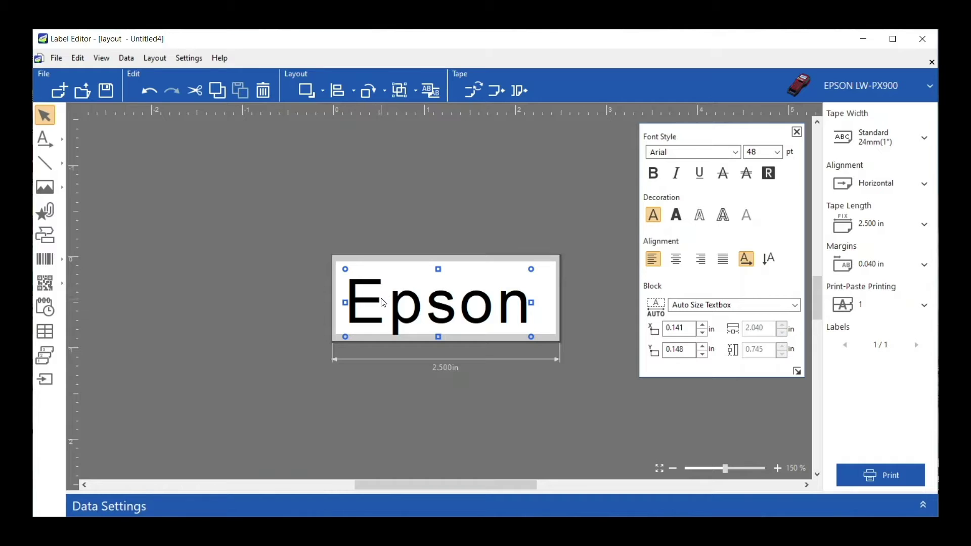
{"action": "left_click_drag", "start_coordinate": [383, 299], "coordinate": [384, 284]}
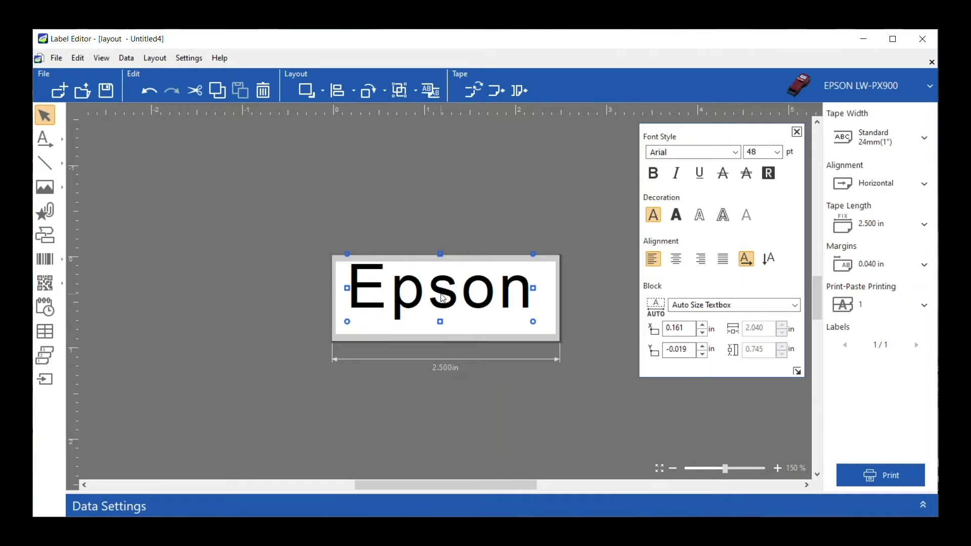
{"action": "mouse_move", "coordinate": [441, 297]}
{"action": "left_mouse_down"}
{"action": "mouse_move", "coordinate": [511, 295]}
{"action": "mouse_move", "coordinate": [440, 304]}
{"action": "left_mouse_up"}
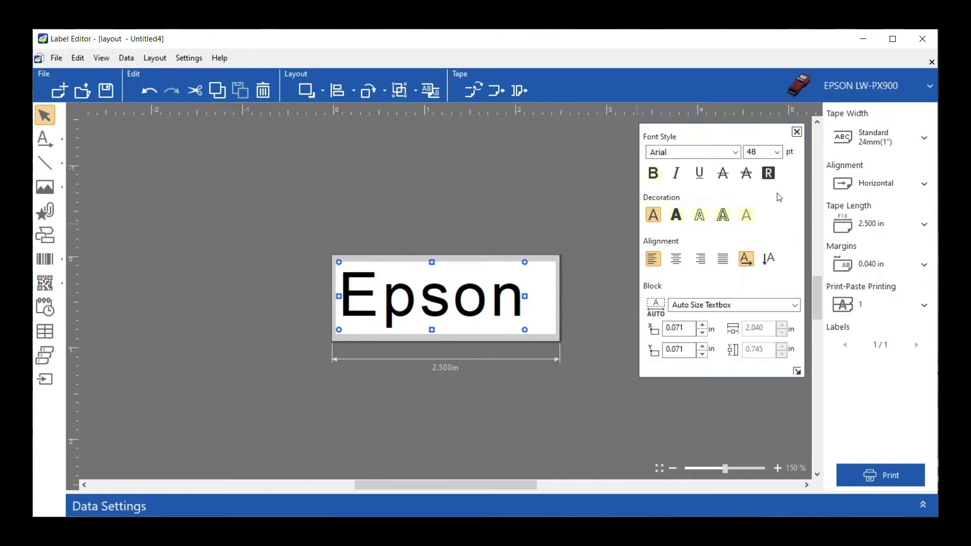
{"action": "left_click", "coordinate": [776, 152]}
Step: Try different sizes for Epson (20, about 38, 47 and 45 pt) by dragging its handles
{"action": "left_click", "coordinate": [757, 235]}
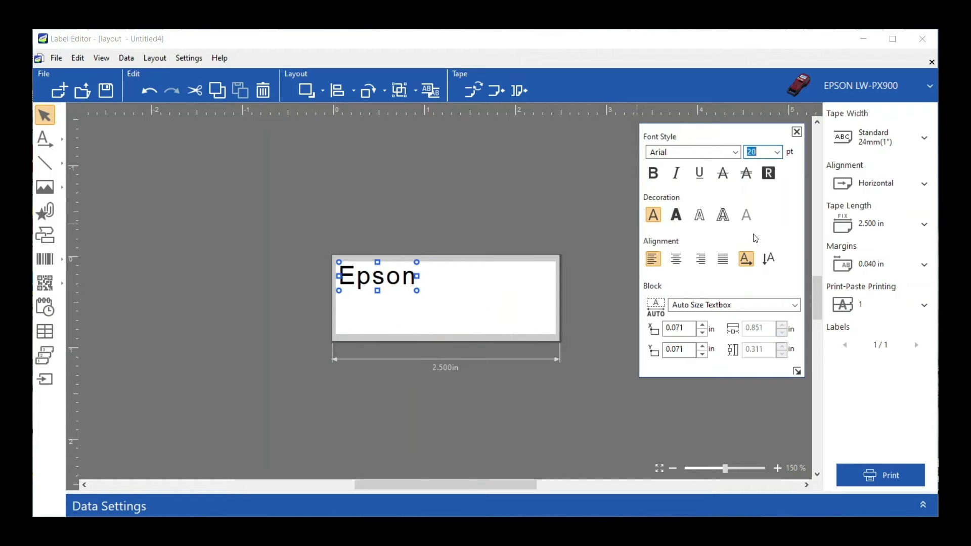
{"action": "left_click_drag", "start_coordinate": [417, 291], "coordinate": [487, 319]}
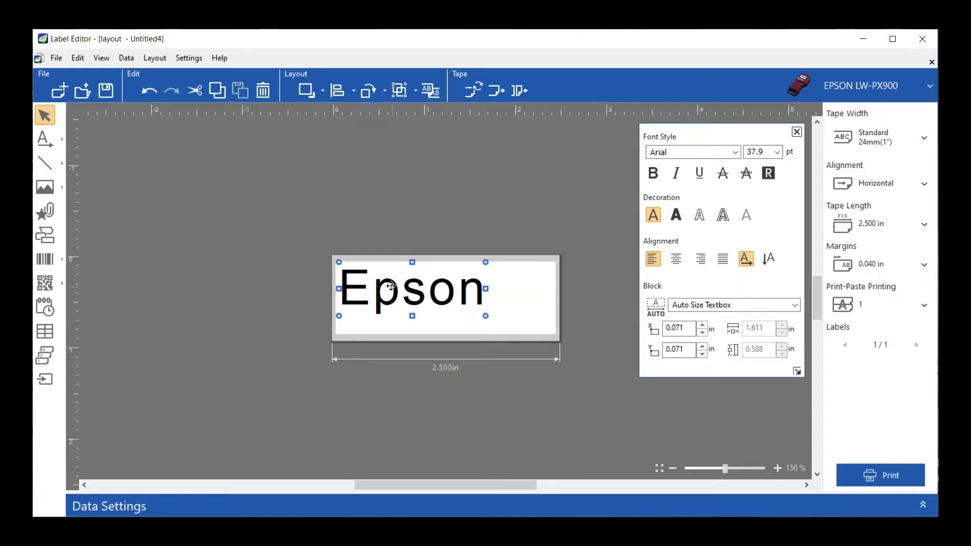
{"action": "left_click_drag", "start_coordinate": [391, 286], "coordinate": [391, 282]}
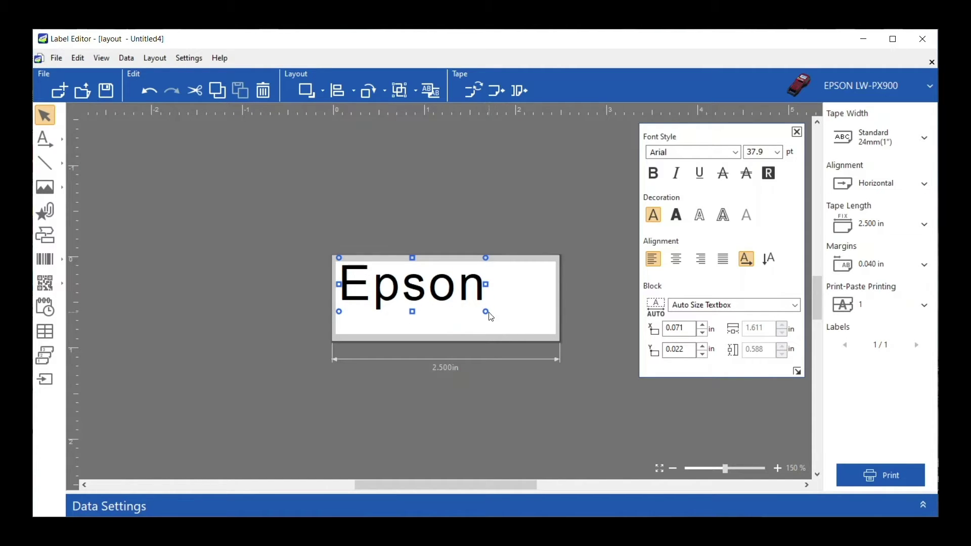
{"action": "left_click_drag", "start_coordinate": [488, 312], "coordinate": [520, 323]}
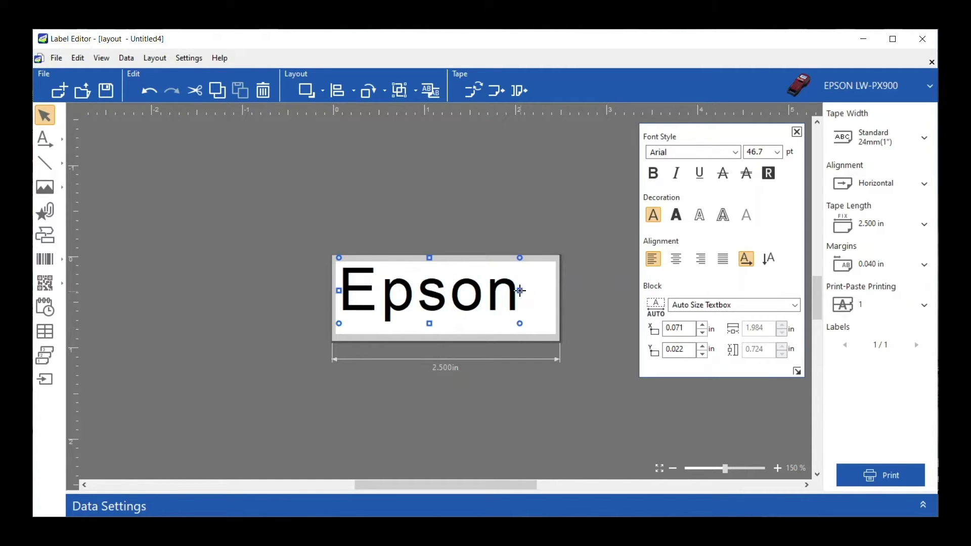
{"action": "left_click_drag", "start_coordinate": [521, 290], "coordinate": [493, 290]}
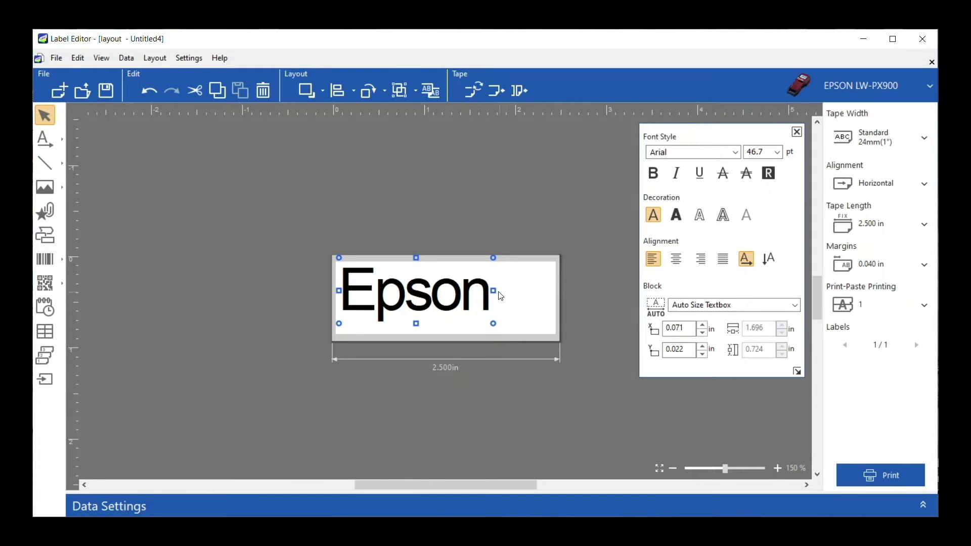
{"action": "left_click_drag", "start_coordinate": [494, 291], "coordinate": [525, 289]}
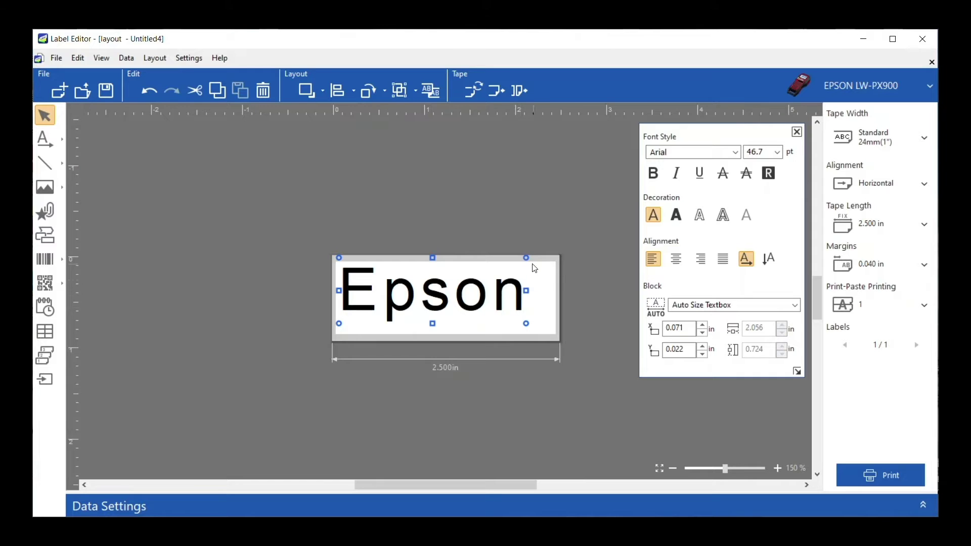
{"action": "mouse_move", "coordinate": [523, 258]}
{"action": "left_mouse_down"}
{"action": "mouse_move", "coordinate": [496, 263]}
{"action": "mouse_move", "coordinate": [518, 256]}
{"action": "left_mouse_up"}
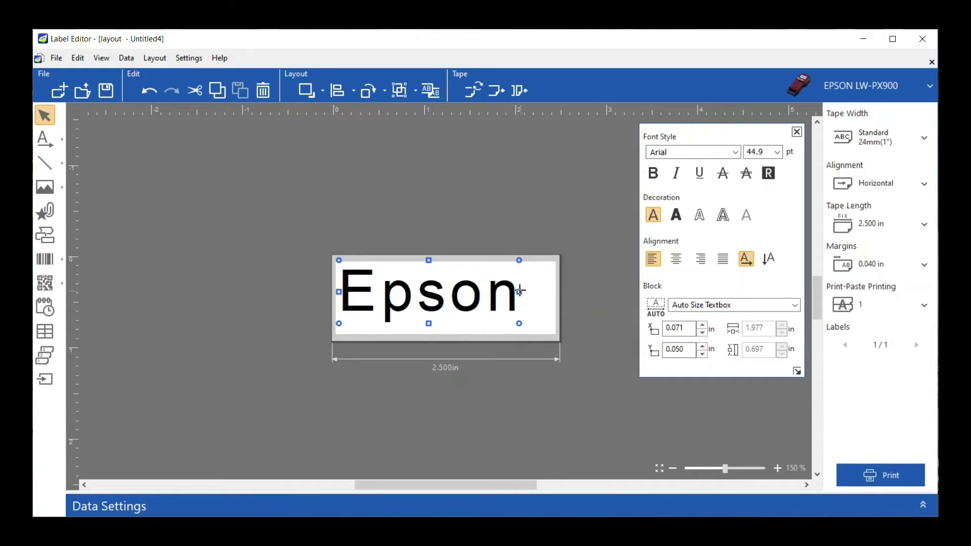
{"action": "left_click_drag", "start_coordinate": [519, 292], "coordinate": [474, 289]}
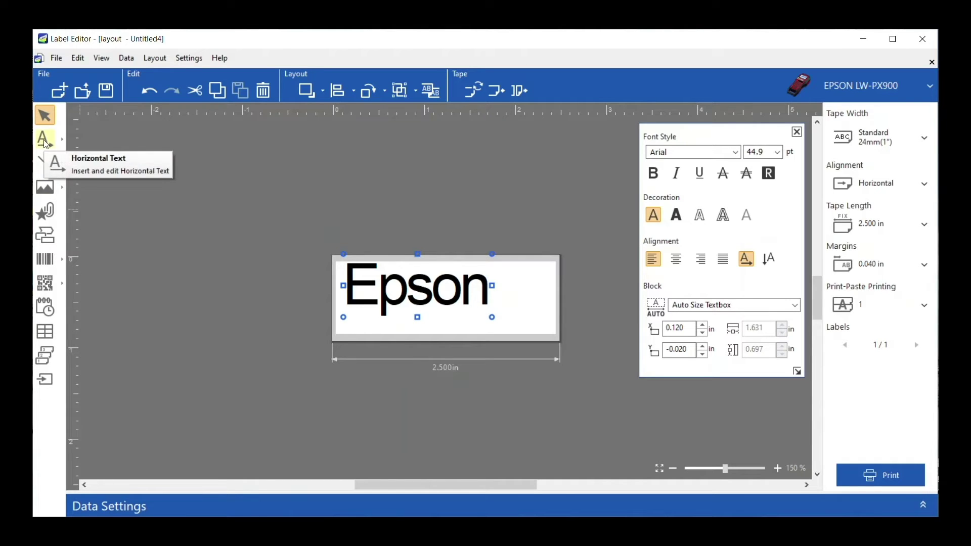
Step: Set Epson to 26 pt and lower it slightly on the label
{"action": "left_click", "coordinate": [777, 152]}
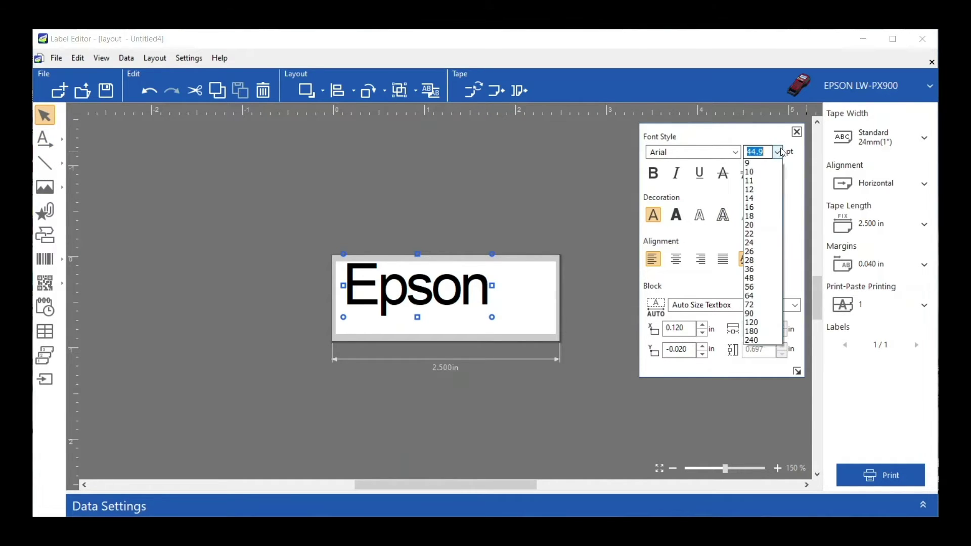
{"action": "left_click", "coordinate": [762, 262]}
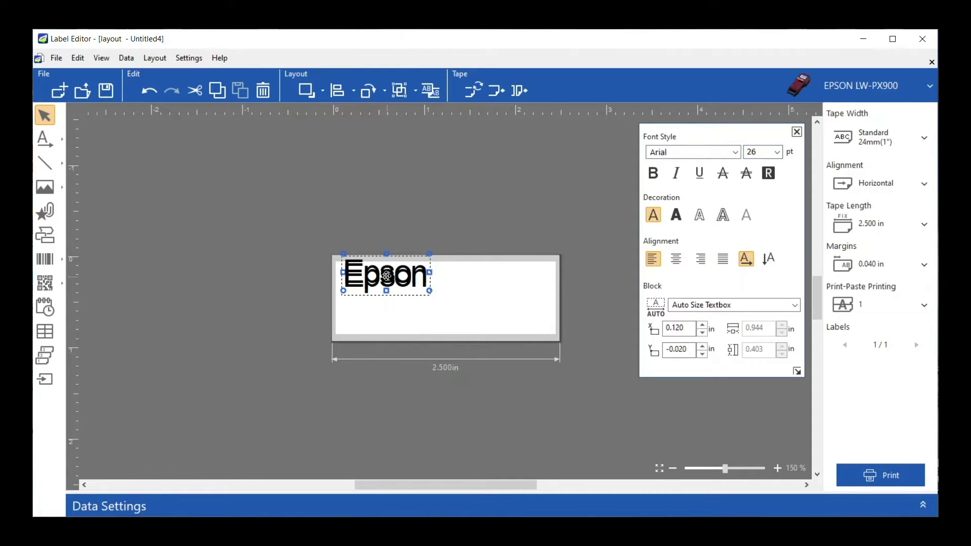
{"action": "left_click_drag", "start_coordinate": [387, 273], "coordinate": [389, 280]}
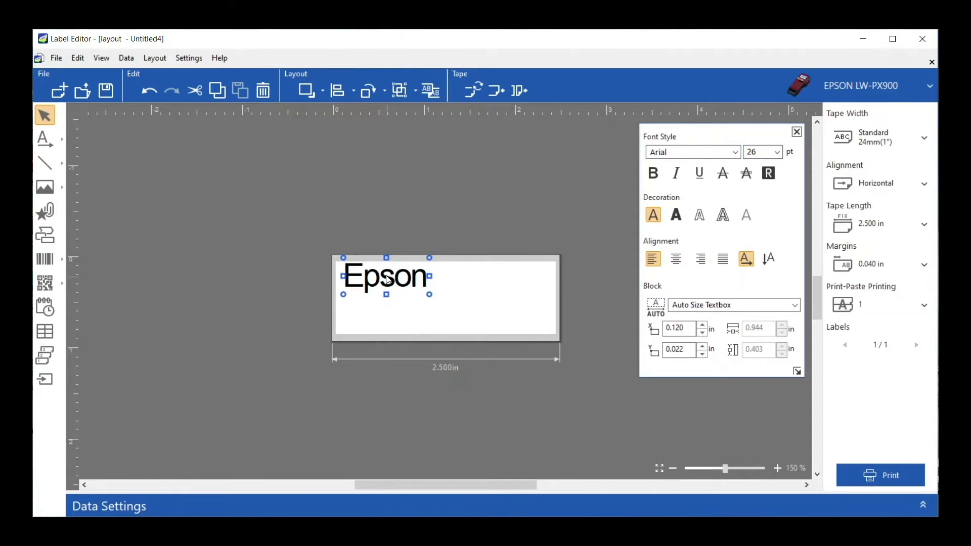
{"action": "left_click", "coordinate": [54, 142]}
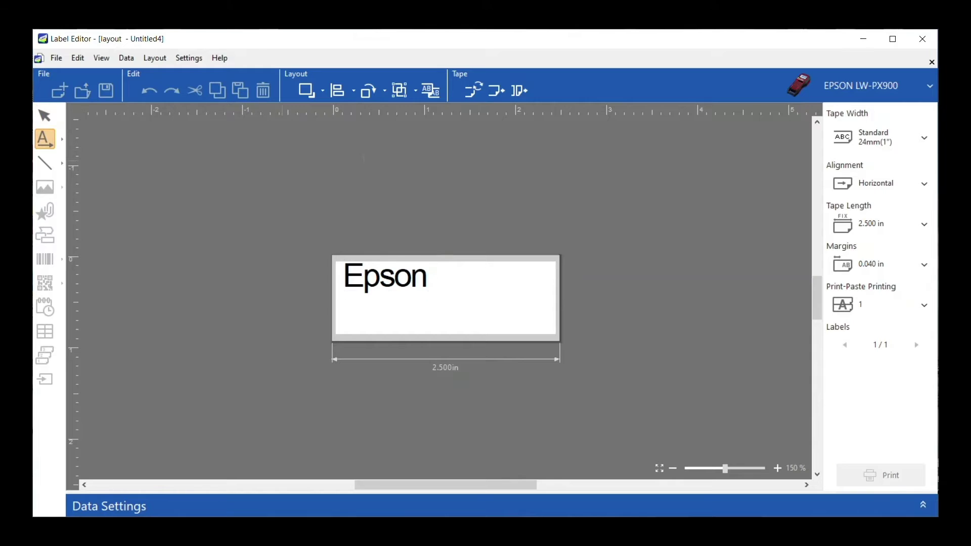
Step: Add a 'LabelWorks' text object above the label and shift it left
{"action": "left_click", "coordinate": [302, 152]}
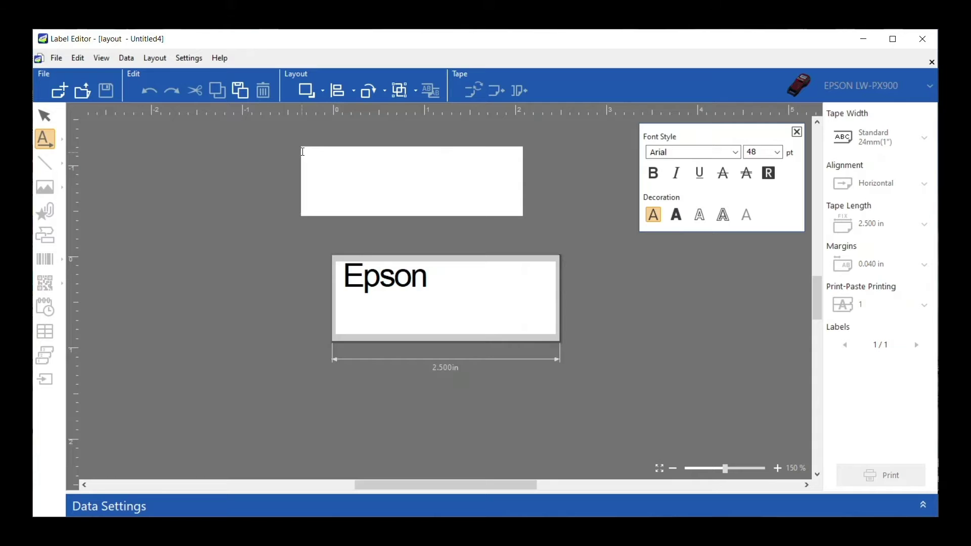
{"action": "type", "text": "Label"}
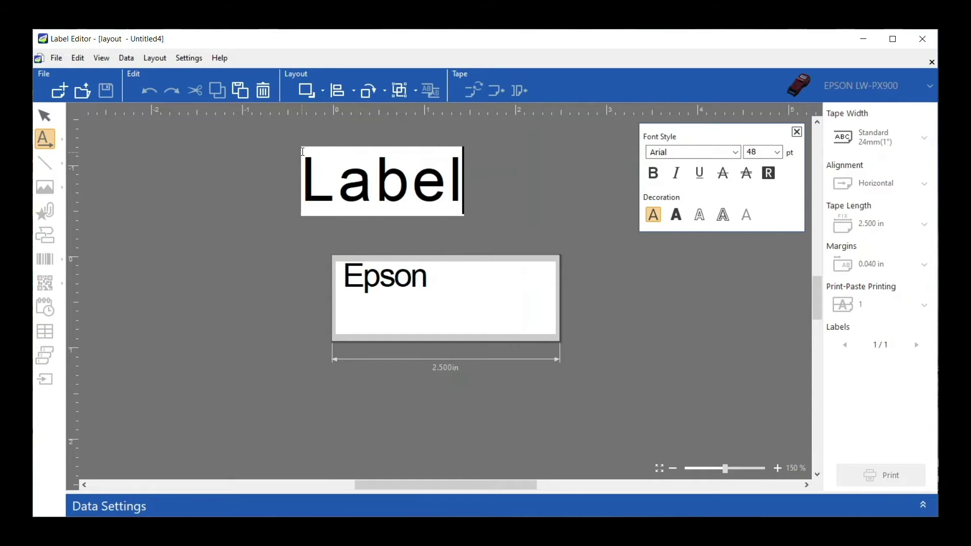
{"action": "type", "text": "Works"}
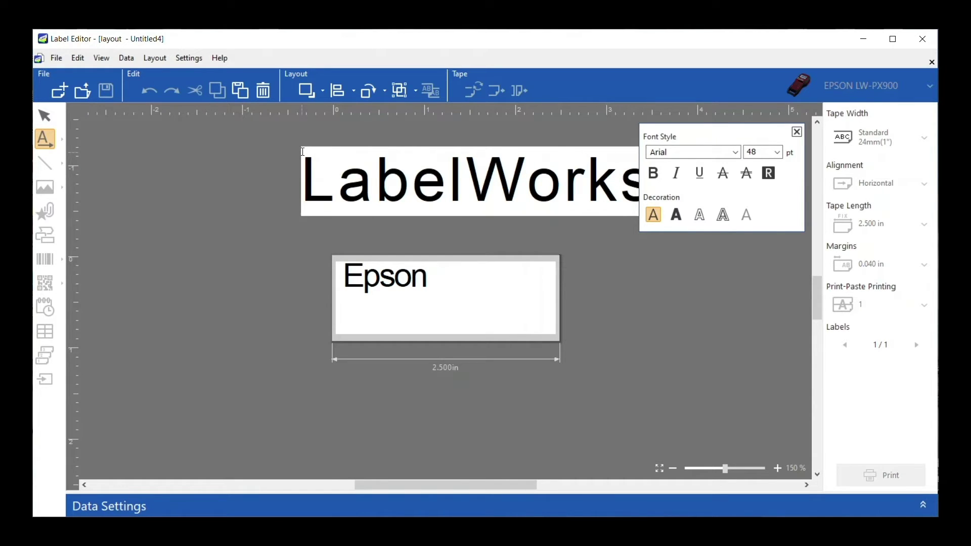
{"action": "key", "text": "Escape"}
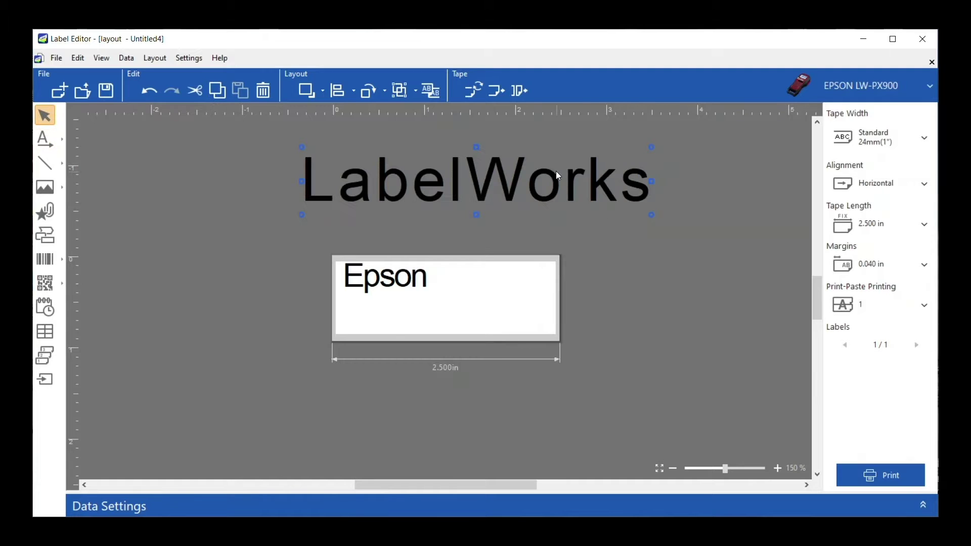
{"action": "left_click_drag", "start_coordinate": [520, 185], "coordinate": [438, 183]}
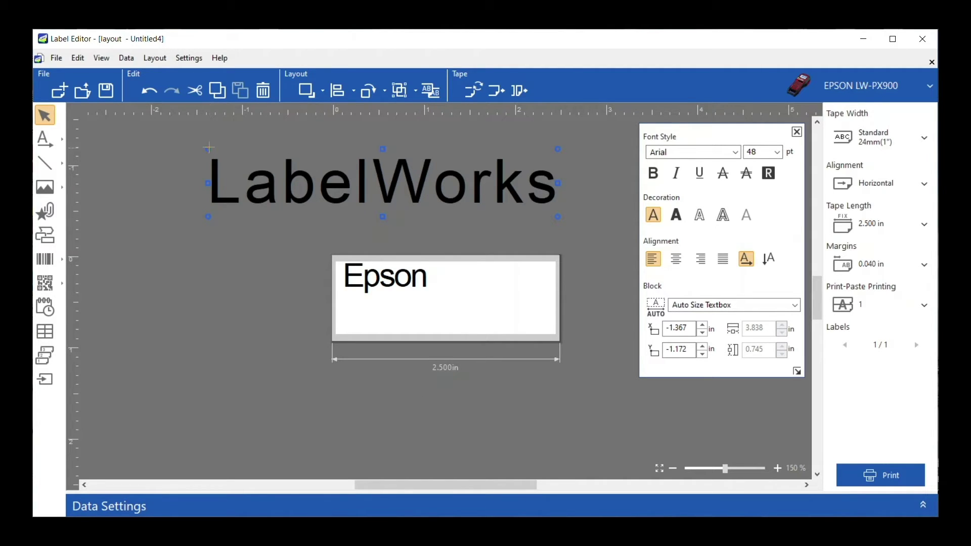
Step: Shrink LabelWorks to about 30.5 pt and move it into the label beneath Epson
{"action": "left_click_drag", "start_coordinate": [208, 149], "coordinate": [329, 173]}
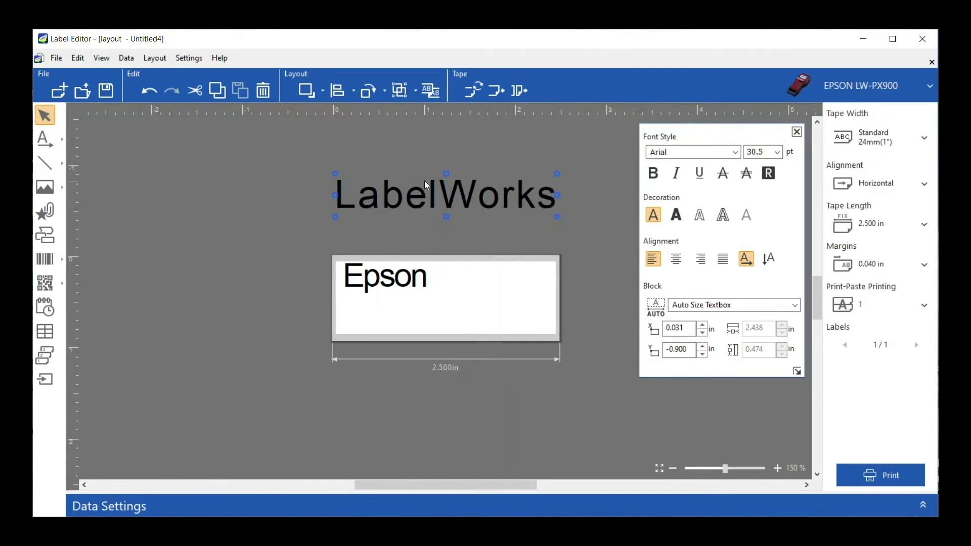
{"action": "left_click_drag", "start_coordinate": [435, 196], "coordinate": [438, 313]}
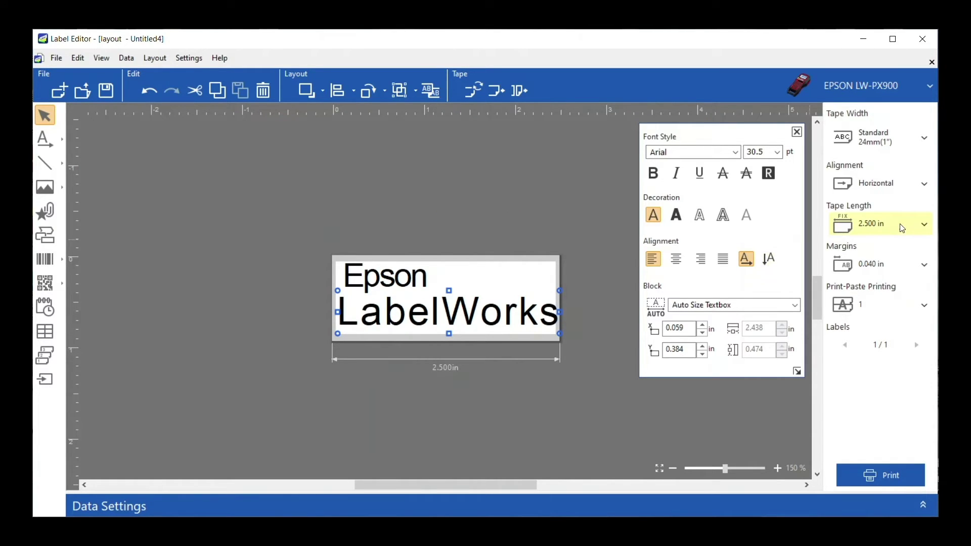
{"action": "left_click", "coordinate": [924, 225]}
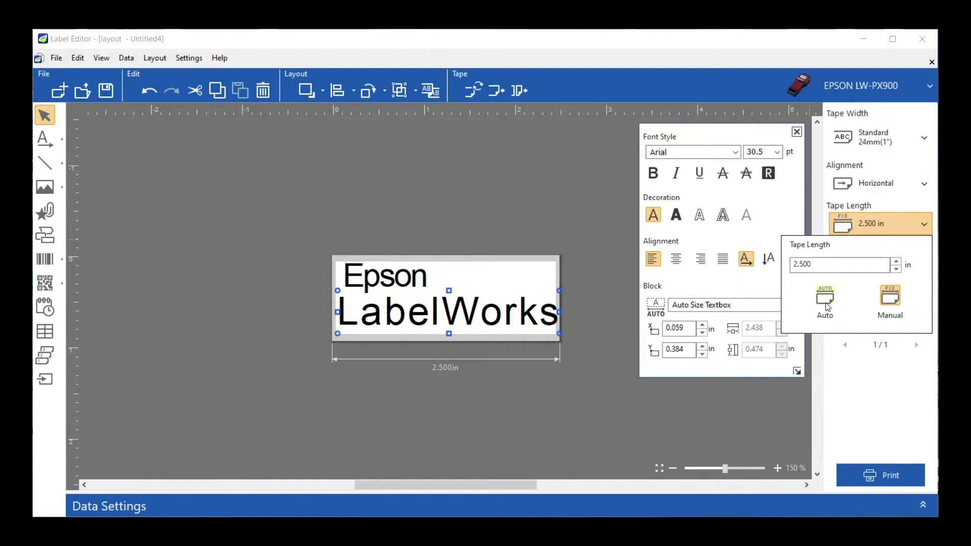
Step: Set the tape length to Auto and reposition LabelWorks on the label
{"action": "left_click", "coordinate": [826, 304]}
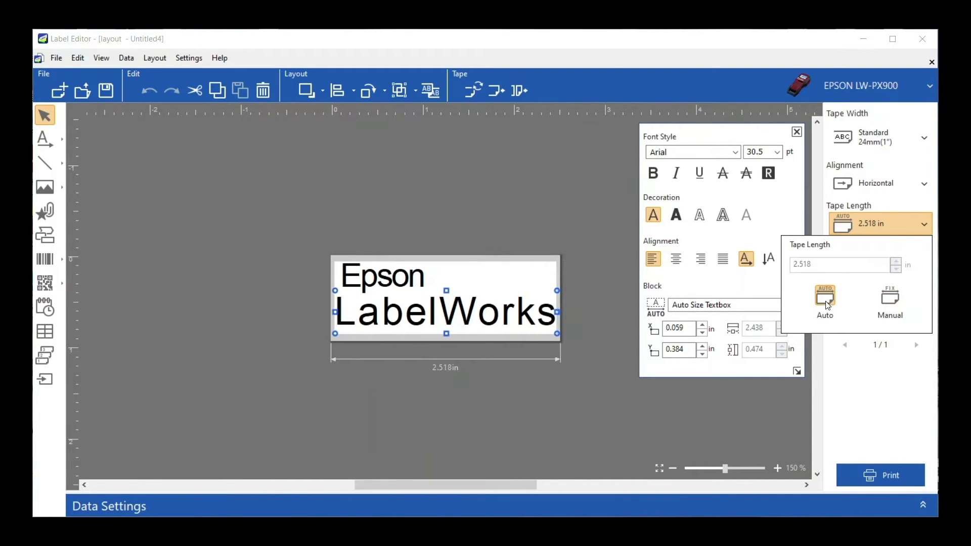
{"action": "left_click", "coordinate": [562, 175]}
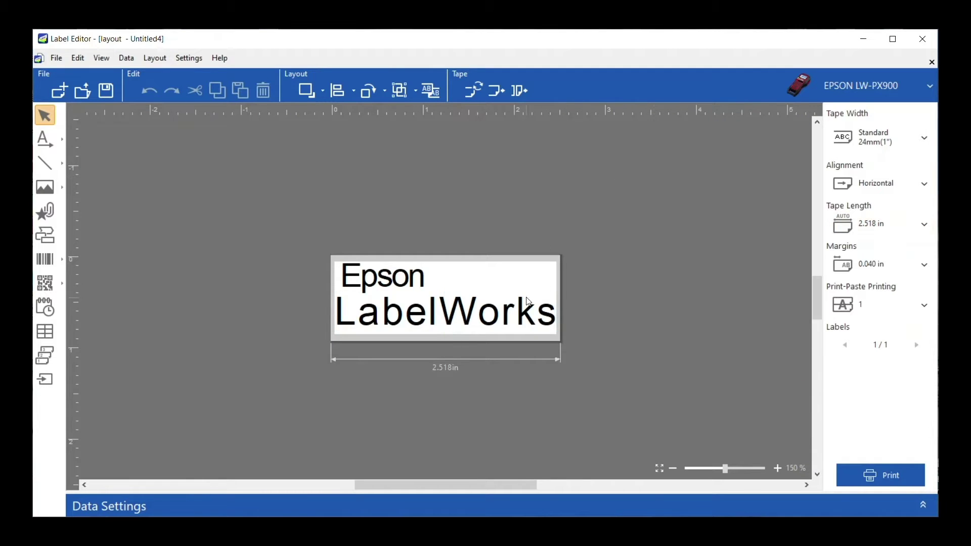
{"action": "left_click_drag", "start_coordinate": [474, 309], "coordinate": [644, 308]}
{"action": "left_click_drag", "start_coordinate": [573, 308], "coordinate": [304, 313]}
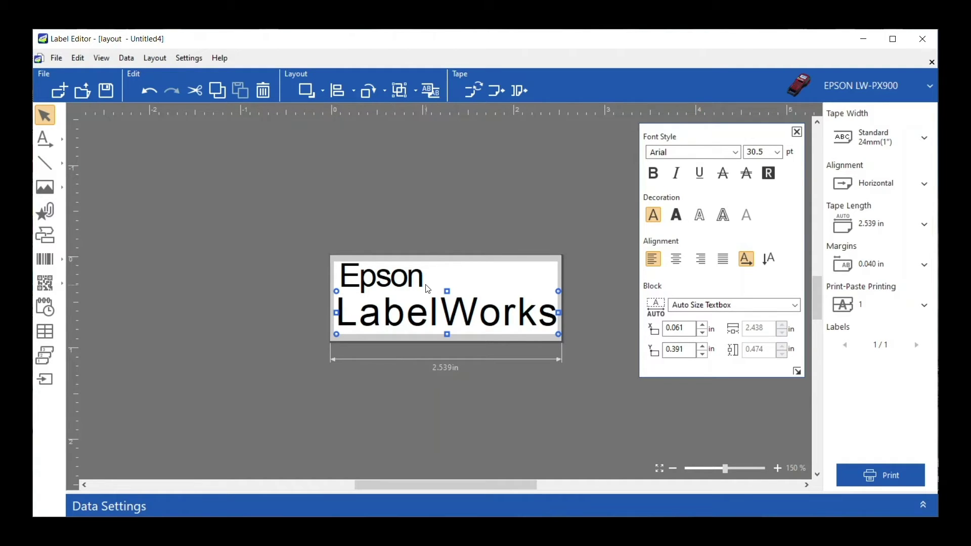
Step: Switch the selection between Epson and LabelWorks, then start editing the Epson text
{"action": "left_click", "coordinate": [382, 289]}
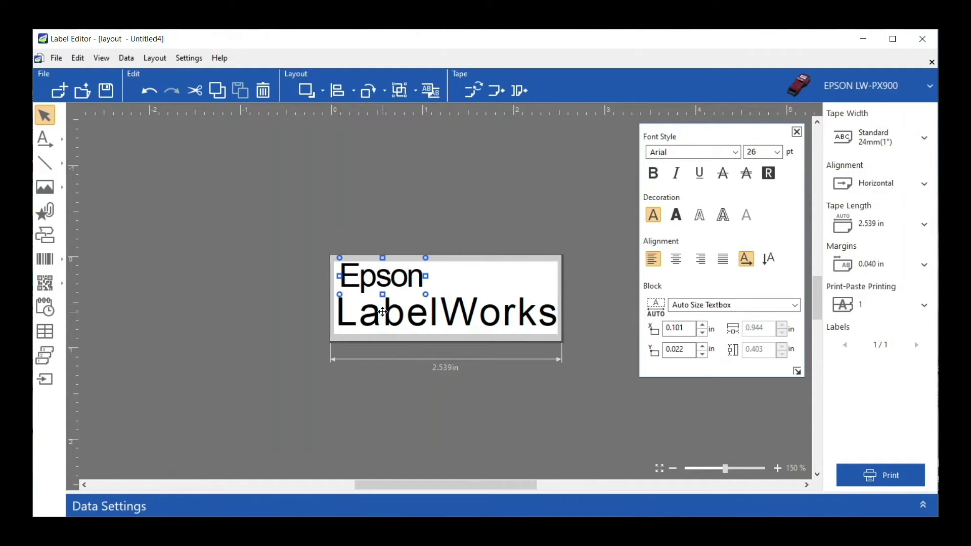
{"action": "left_click", "coordinate": [377, 309]}
{"action": "left_click", "coordinate": [381, 275]}
{"action": "left_click", "coordinate": [380, 308]}
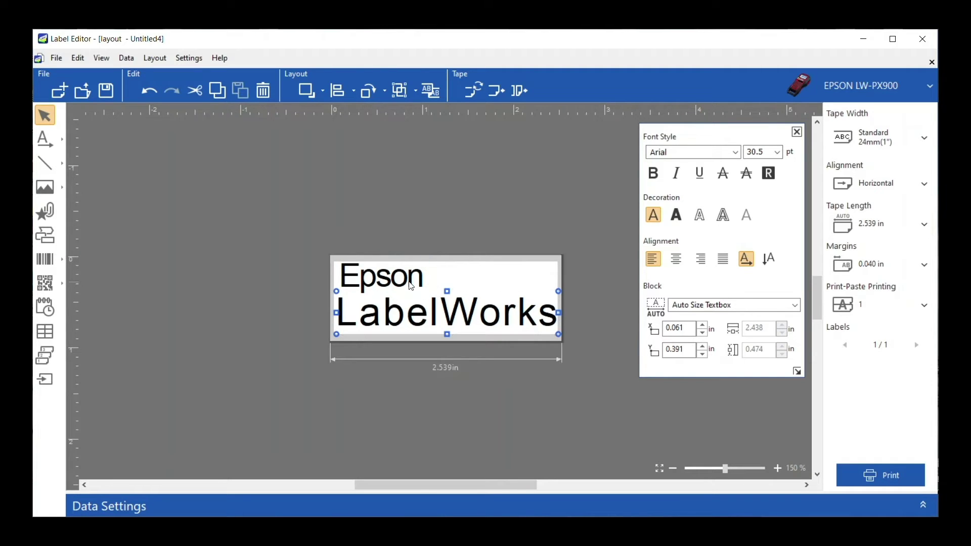
{"action": "left_click", "coordinate": [428, 277]}
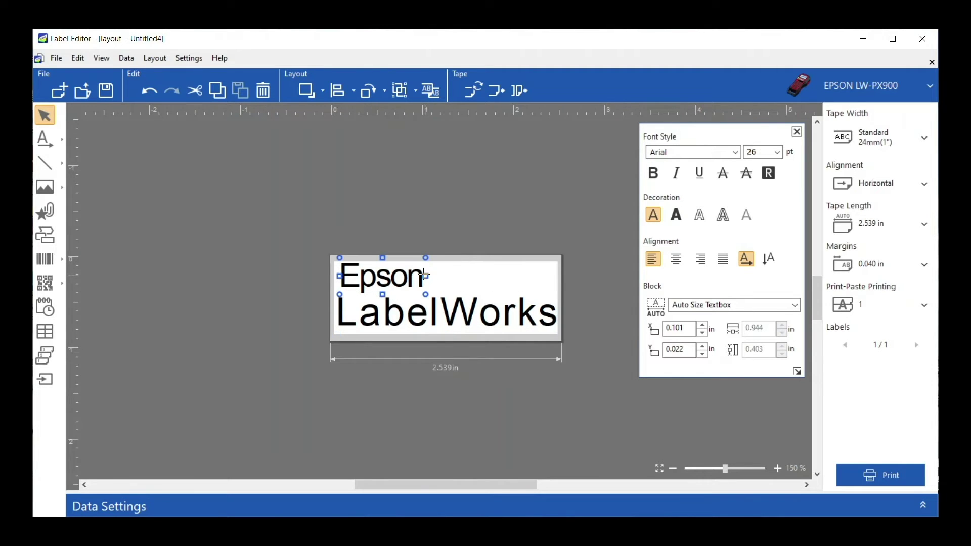
{"action": "left_click", "coordinate": [424, 274]}
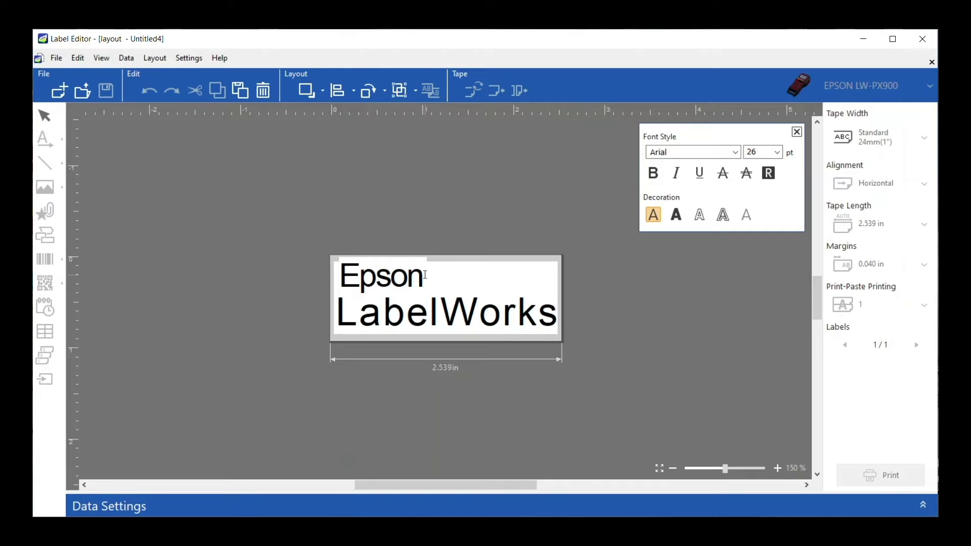
{"action": "key", "text": "Return"}
{"action": "type", "text": "LabelWorks"}
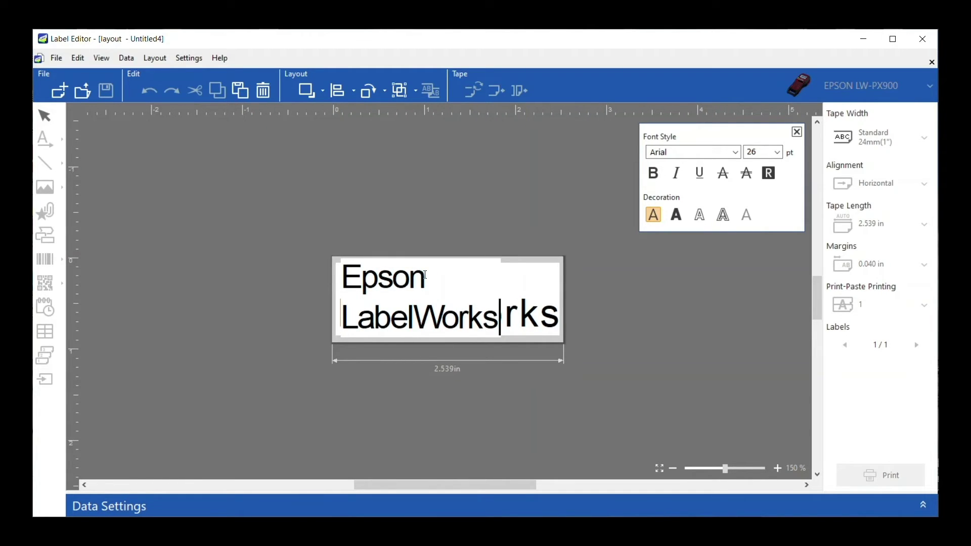
{"action": "key", "text": "BackSpace"}
{"action": "key", "text": "BackSpace"}
{"action": "key", "text": "BackSpace"}
{"action": "key", "text": "BackSpace"}
{"action": "key", "text": "BackSpace"}
{"action": "key", "text": "BackSpace"}
{"action": "key", "text": "BackSpace"}
{"action": "key", "text": "BackSpace"}
{"action": "key", "text": "BackSpace"}
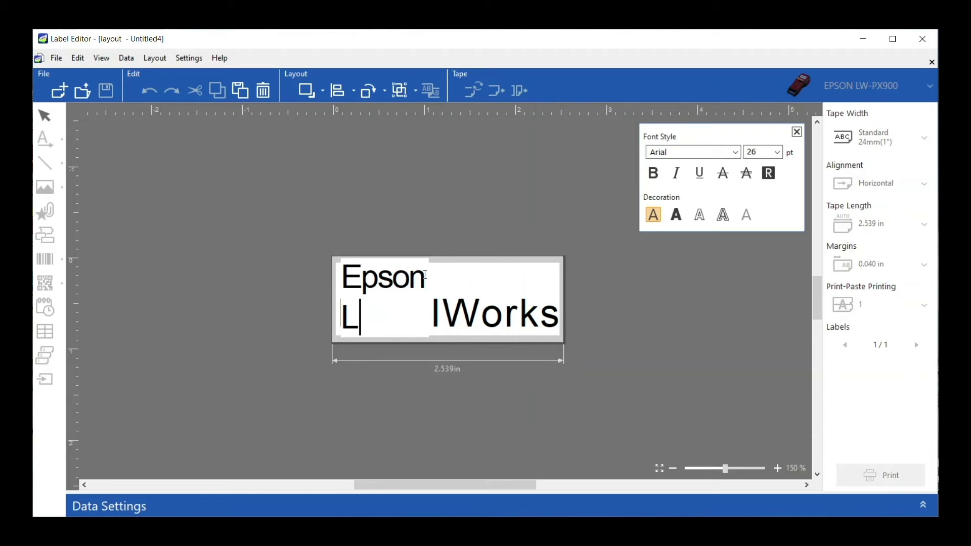
{"action": "key", "text": "BackSpace"}
{"action": "key", "text": "BackSpace"}
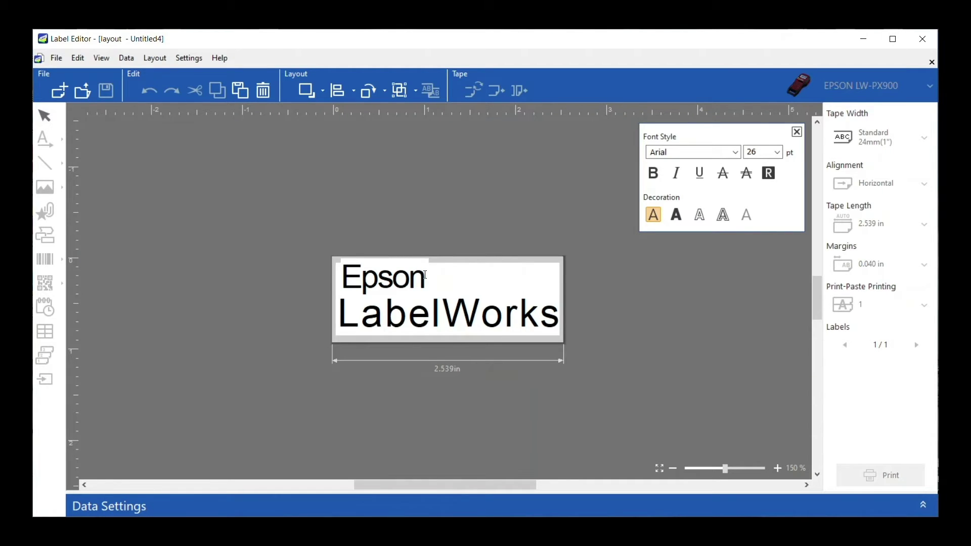
{"action": "key", "text": "Escape"}
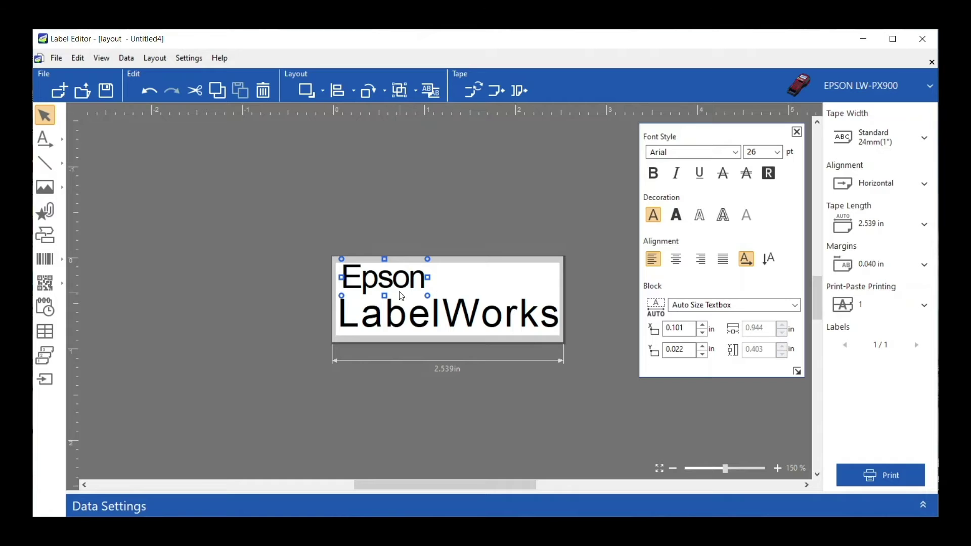
{"action": "mouse_move", "coordinate": [393, 296]}
{"action": "left_mouse_down"}
{"action": "mouse_move", "coordinate": [396, 329]}
{"action": "mouse_move", "coordinate": [390, 303]}
{"action": "left_mouse_up"}
{"action": "left_click", "coordinate": [390, 305]}
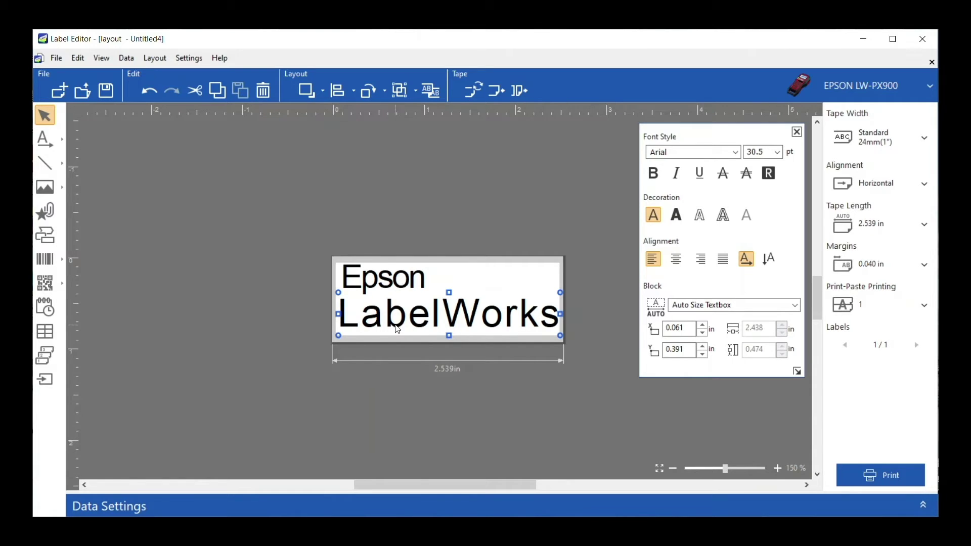
{"action": "left_click", "coordinate": [395, 287], "text": "shift"}
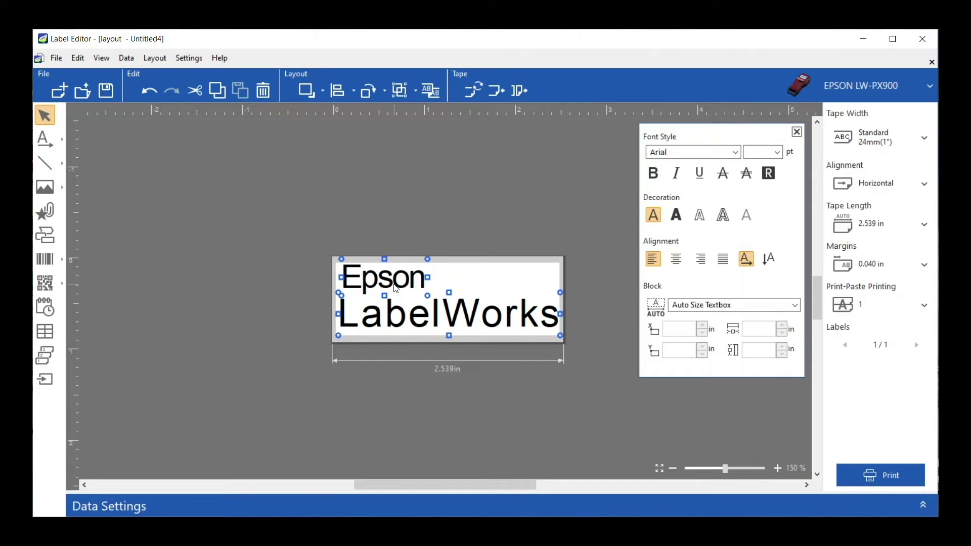
{"action": "left_click", "coordinate": [317, 185]}
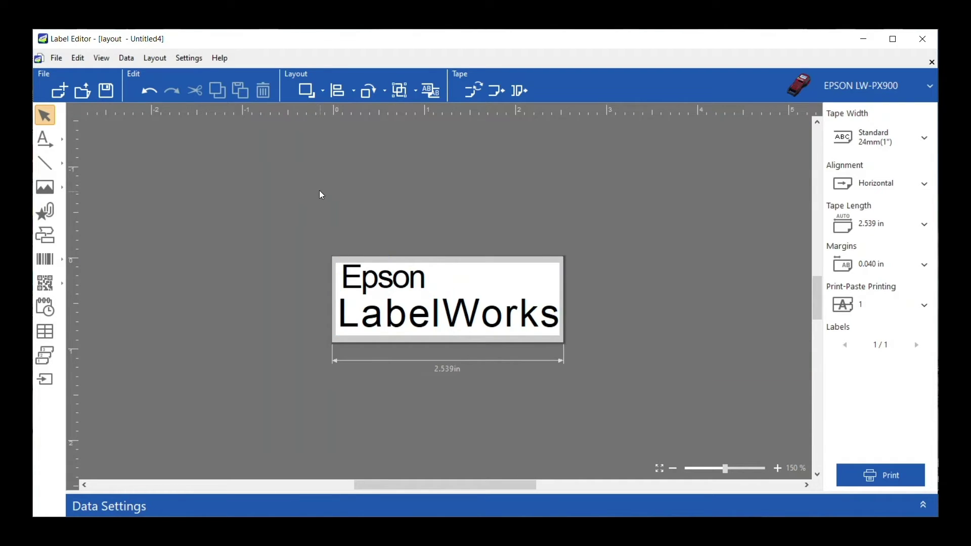
{"action": "left_click_drag", "start_coordinate": [311, 219], "coordinate": [563, 363]}
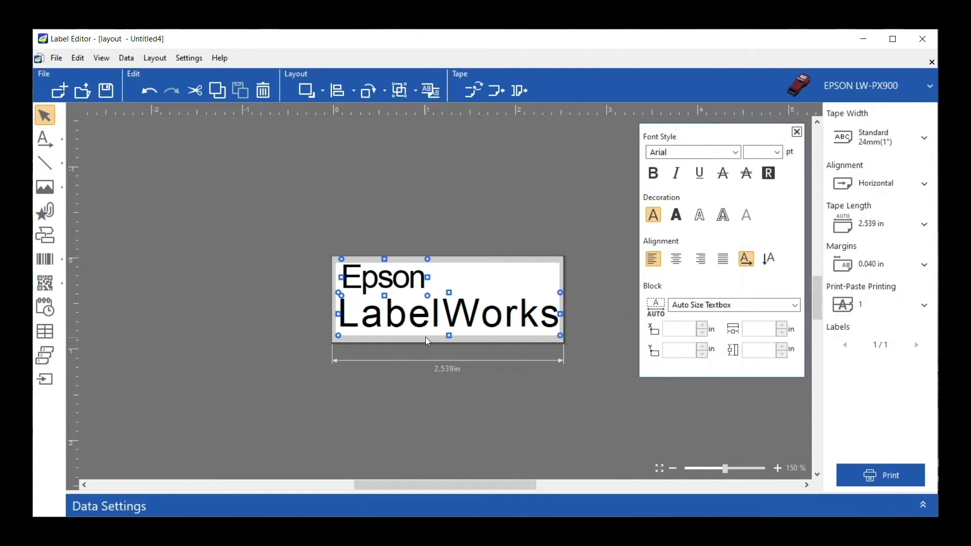
{"action": "left_click", "coordinate": [336, 93]}
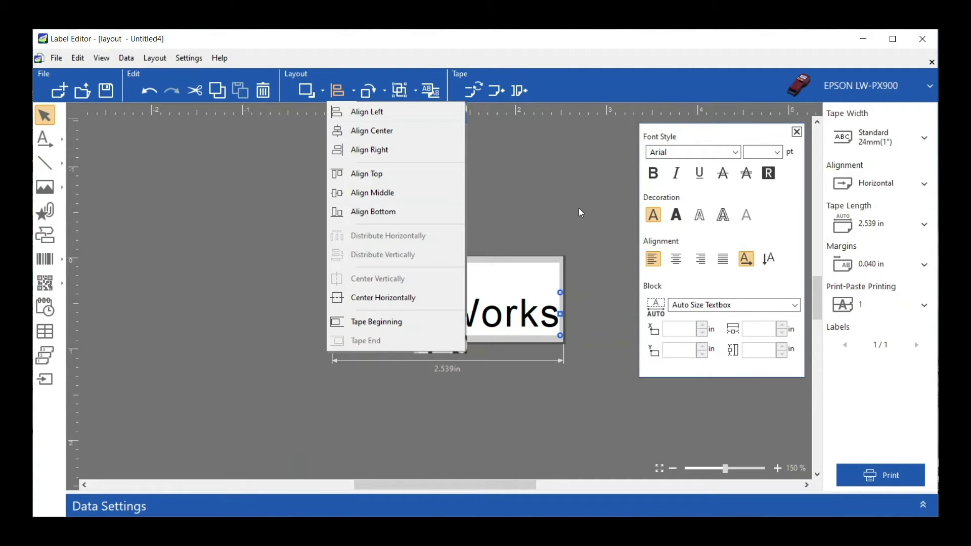
{"action": "left_click", "coordinate": [580, 210]}
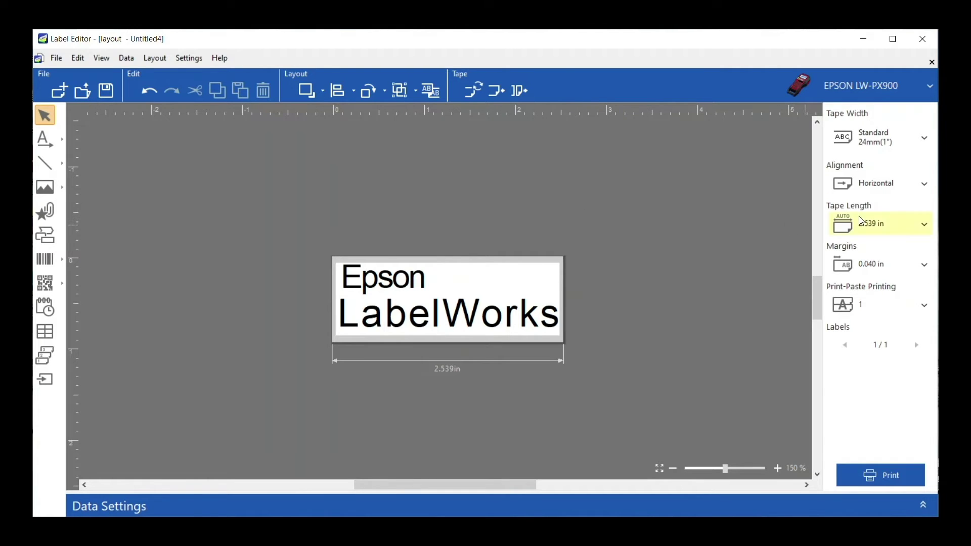
Step: Fix the tape length manually at 2.539 in and select both text lines
{"action": "left_click", "coordinate": [927, 228]}
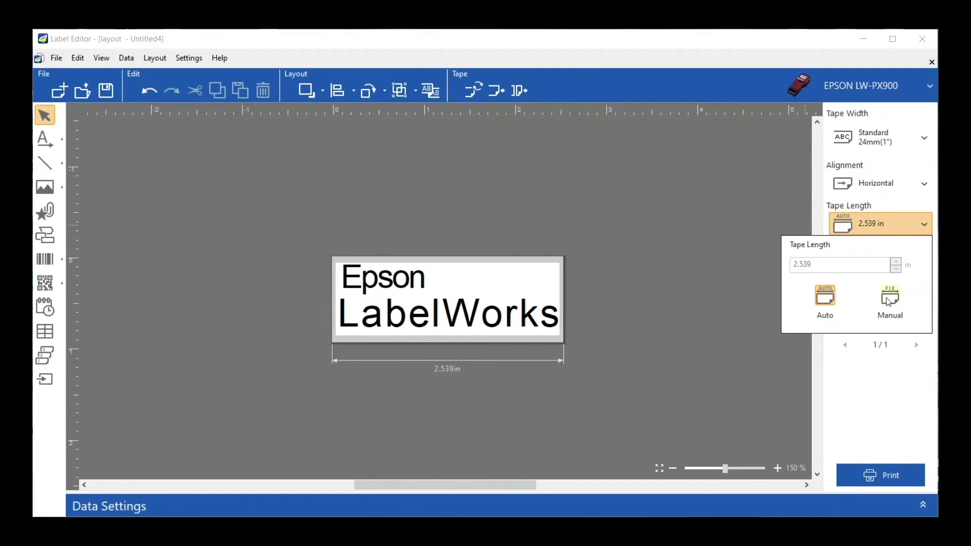
{"action": "left_click", "coordinate": [891, 302]}
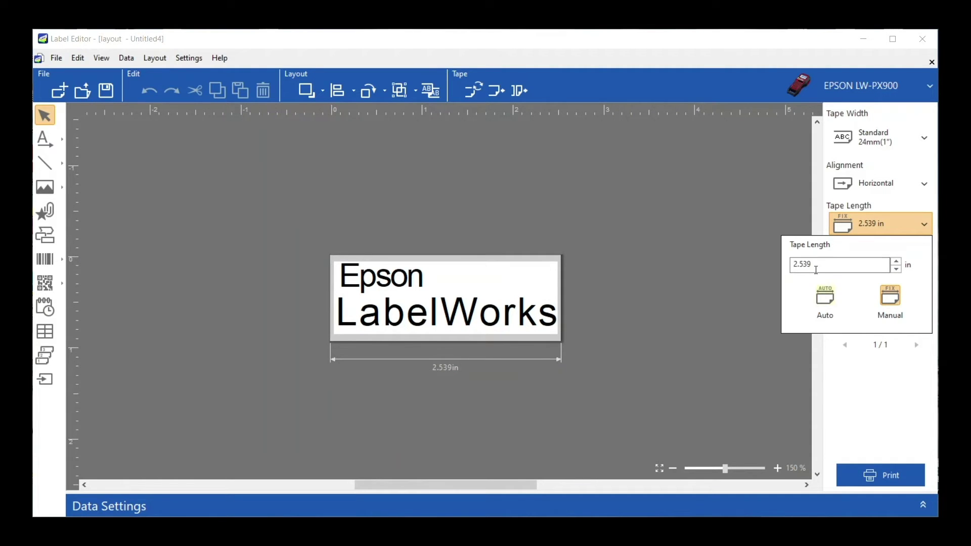
{"action": "left_click", "coordinate": [632, 271]}
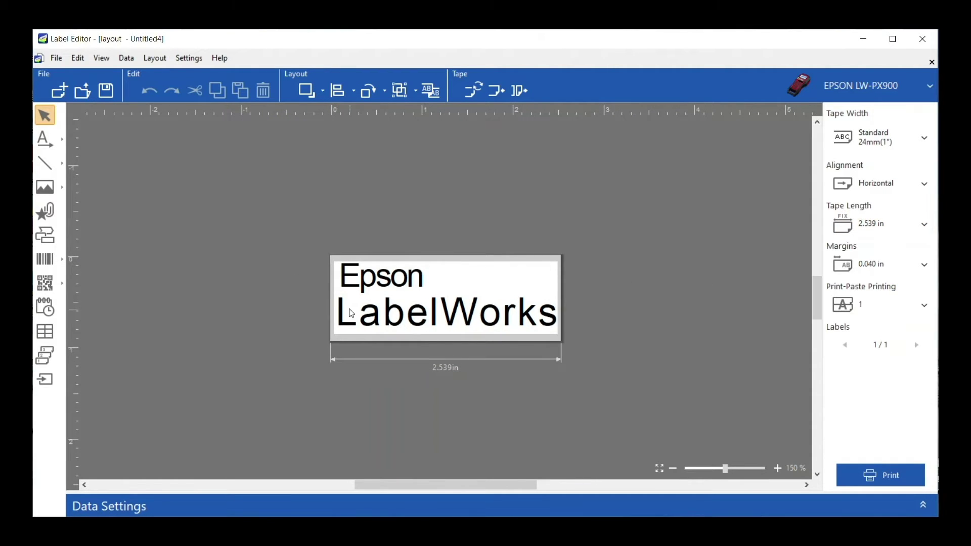
{"action": "left_click_drag", "start_coordinate": [256, 211], "coordinate": [440, 361]}
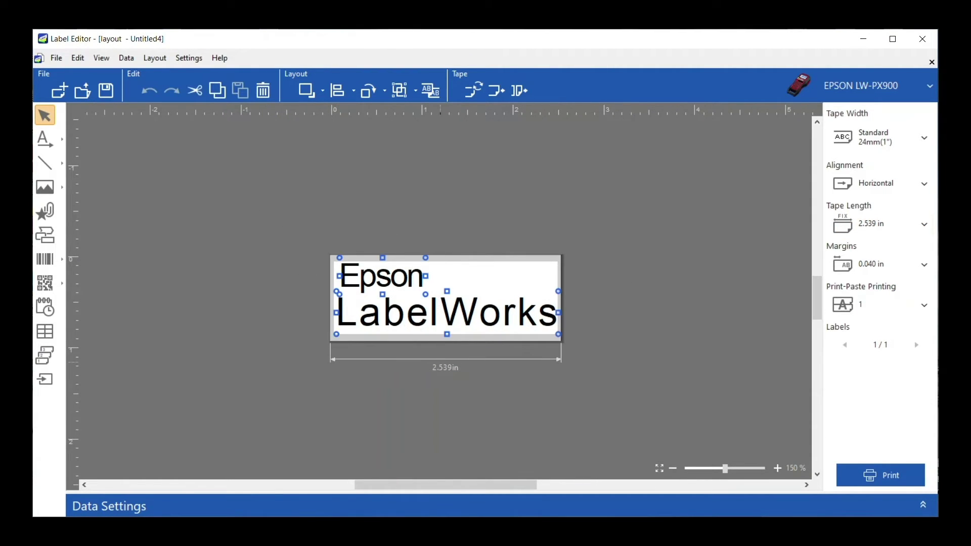
{"action": "left_click", "coordinate": [336, 97]}
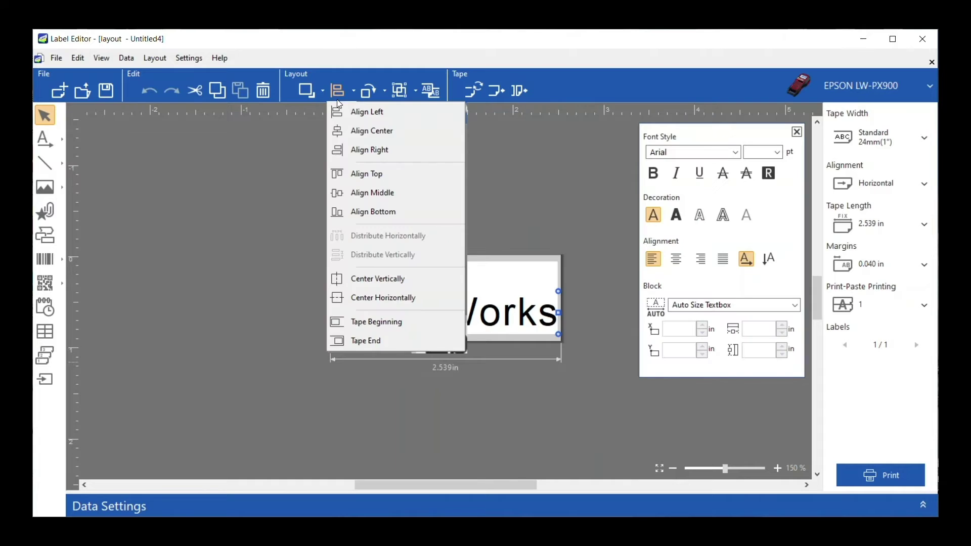
Step: Use Layout Align to centre the Epson/LabelWorks block horizontally and vertically on the label
{"action": "left_click", "coordinate": [413, 282]}
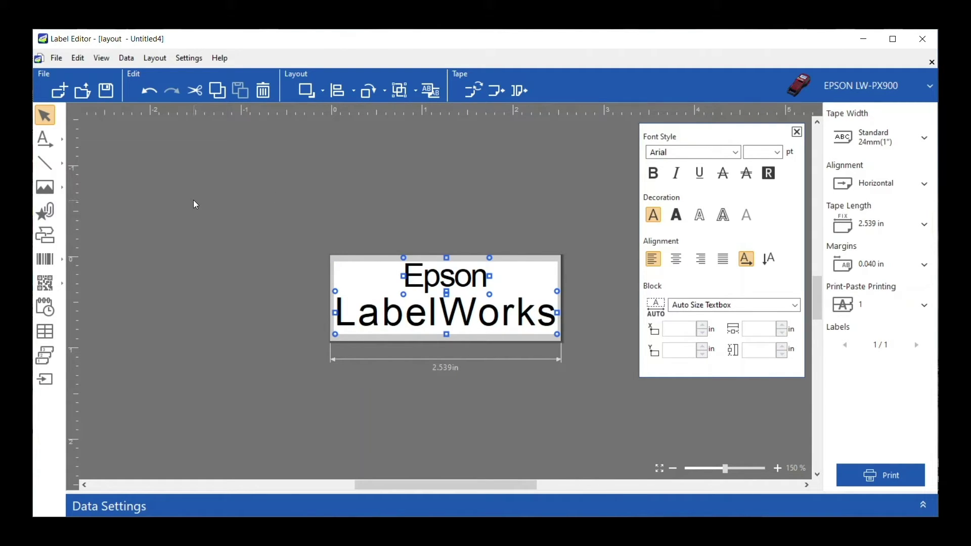
{"action": "left_click", "coordinate": [337, 92]}
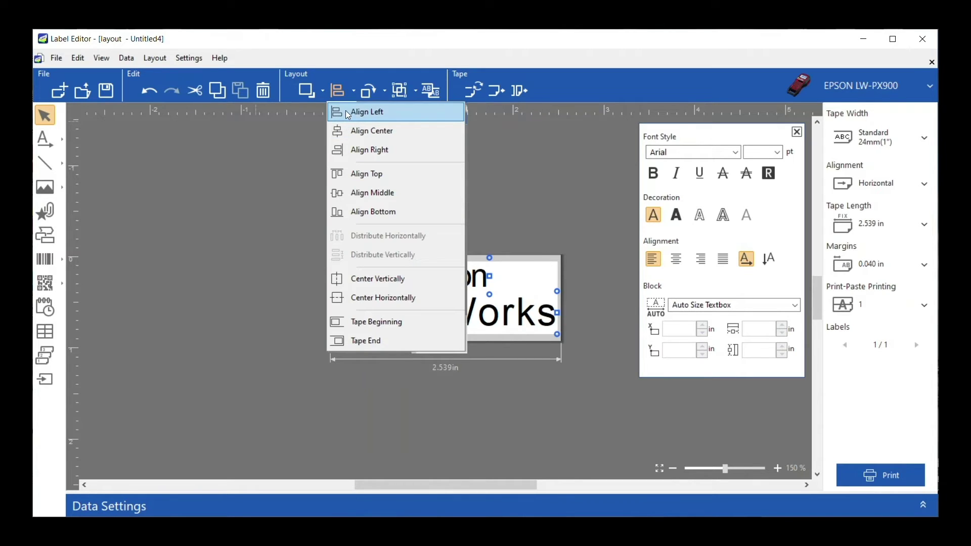
{"action": "left_click", "coordinate": [346, 111]}
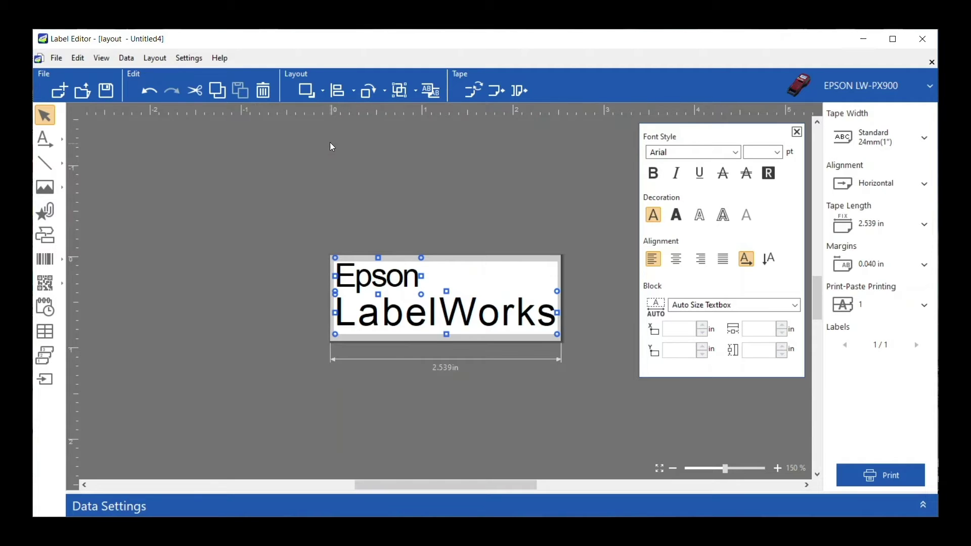
{"action": "left_click", "coordinate": [337, 92]}
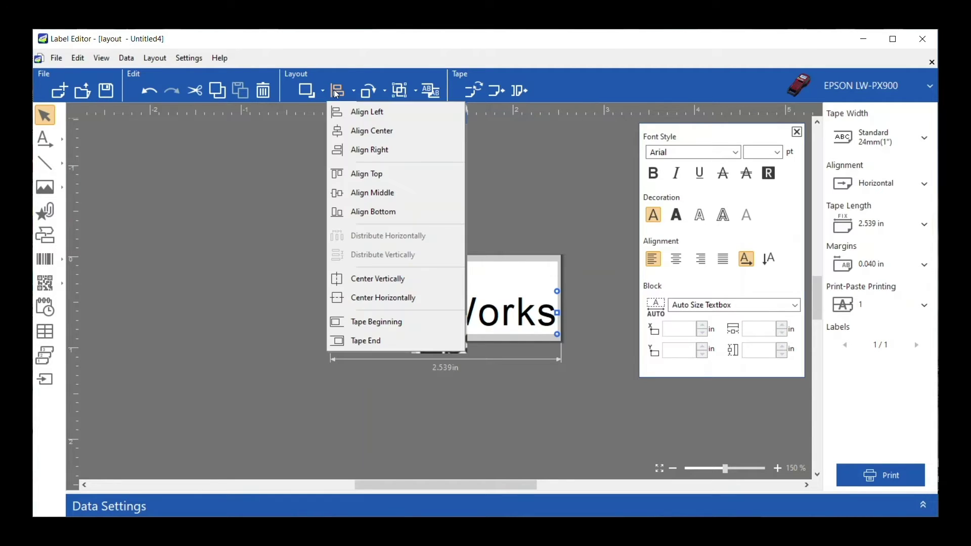
{"action": "left_click", "coordinate": [354, 135]}
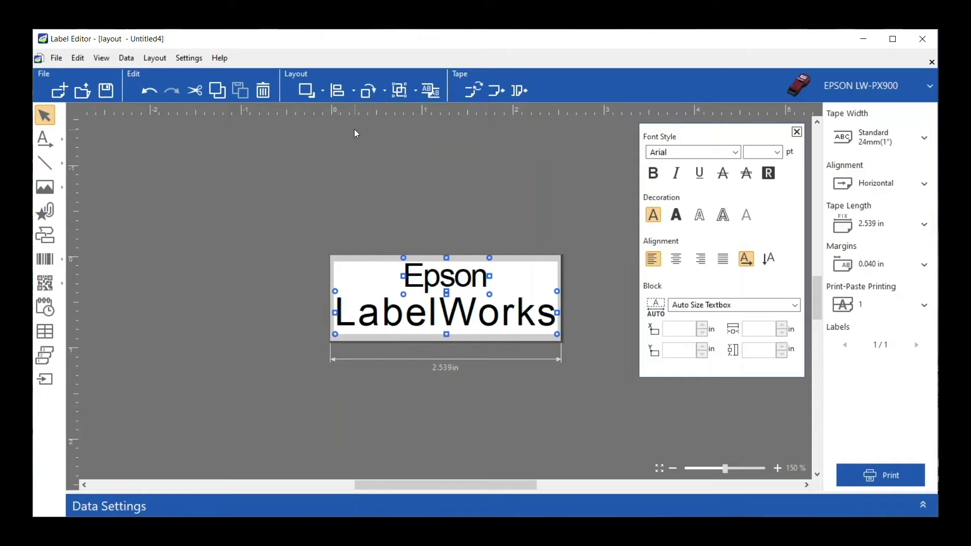
{"action": "left_click", "coordinate": [341, 96]}
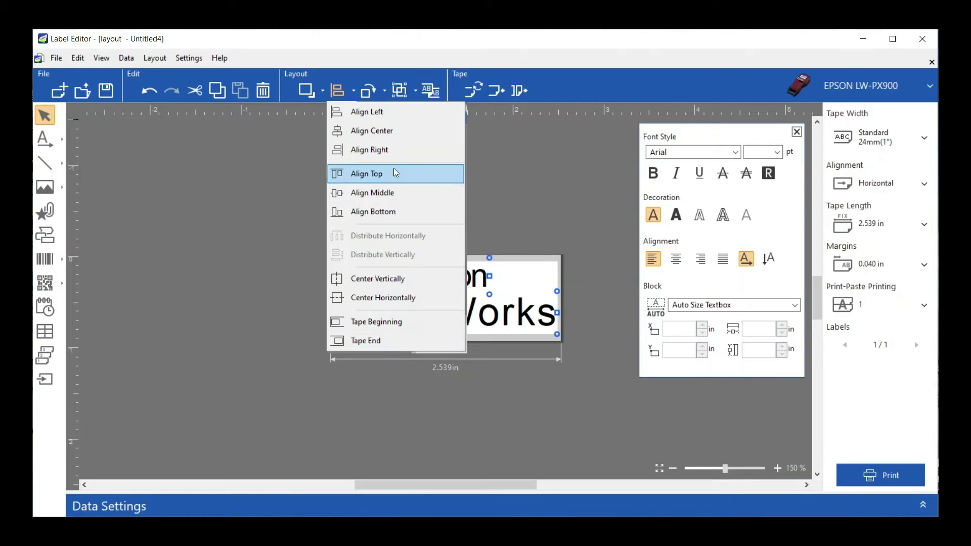
{"action": "left_click", "coordinate": [408, 113]}
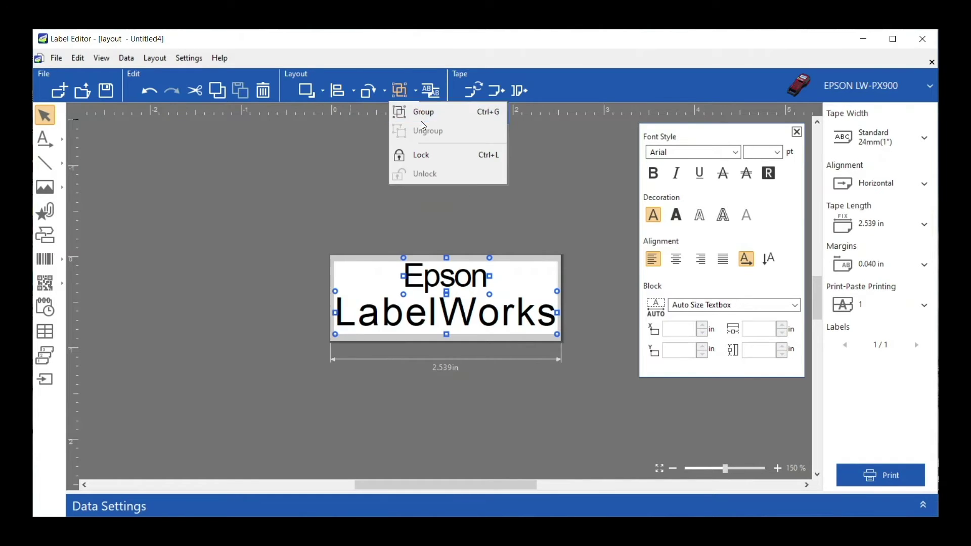
{"action": "left_click", "coordinate": [348, 96]}
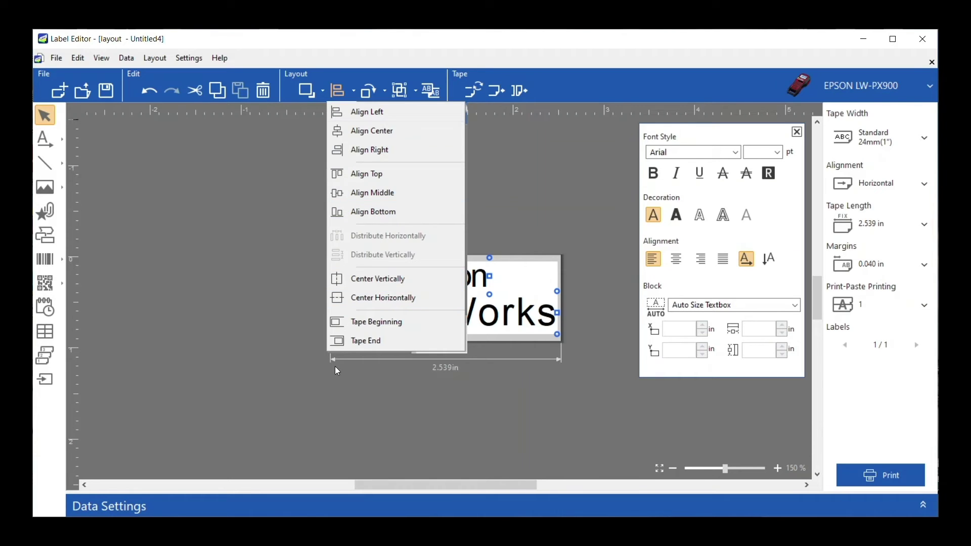
{"action": "left_click", "coordinate": [409, 279]}
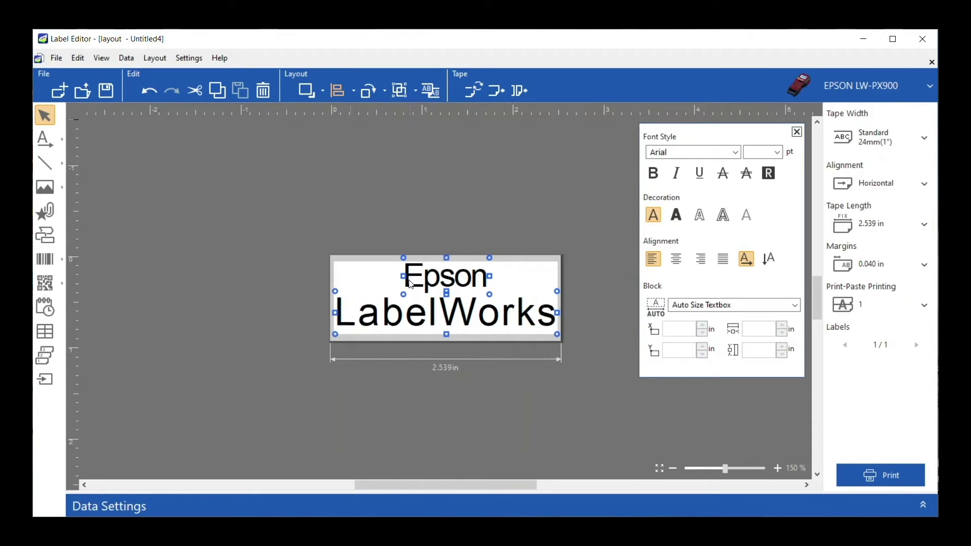
{"action": "left_click", "coordinate": [283, 225]}
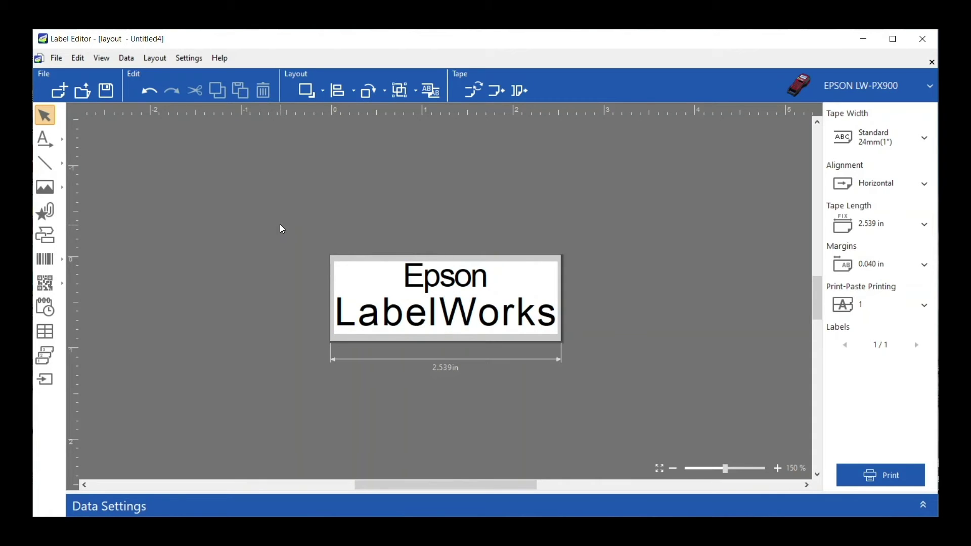
Step: Make Epson bold at 26 pt and centre it within its text box
{"action": "left_click", "coordinate": [485, 282]}
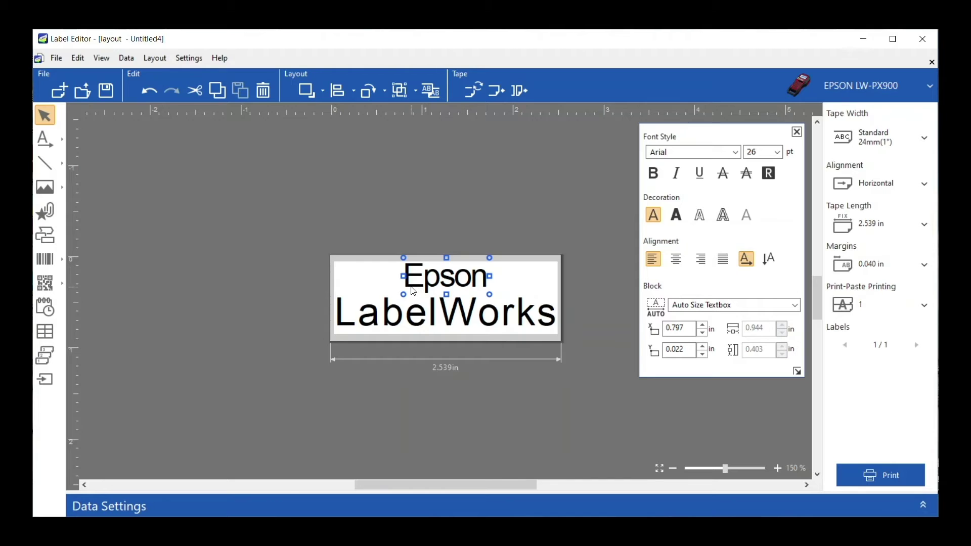
{"action": "left_click", "coordinate": [652, 173]}
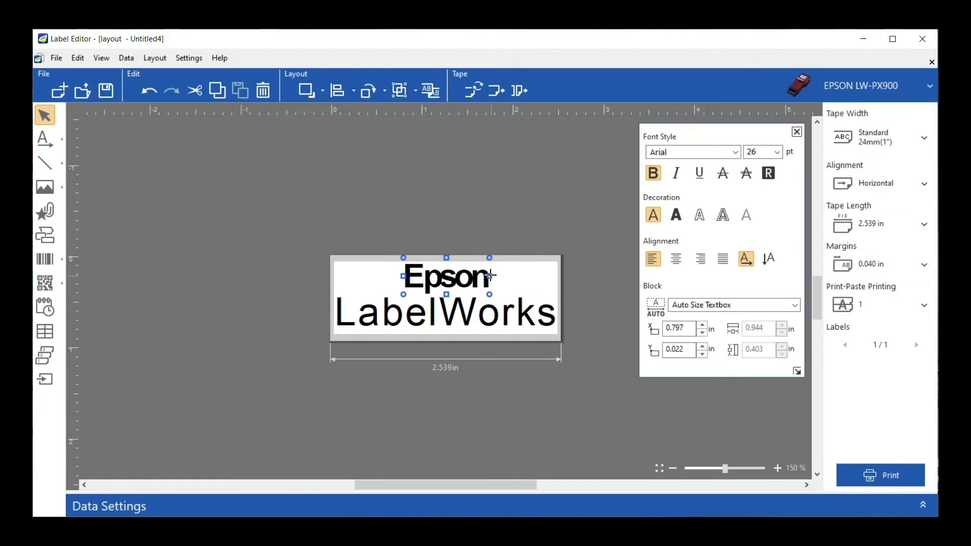
{"action": "left_click_drag", "start_coordinate": [492, 288], "coordinate": [477, 282]}
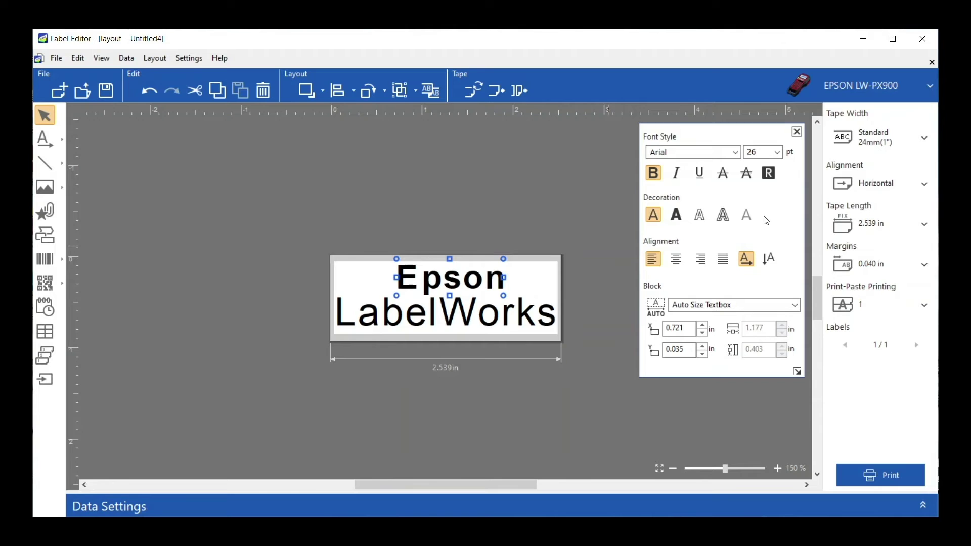
{"action": "left_click", "coordinate": [778, 152]}
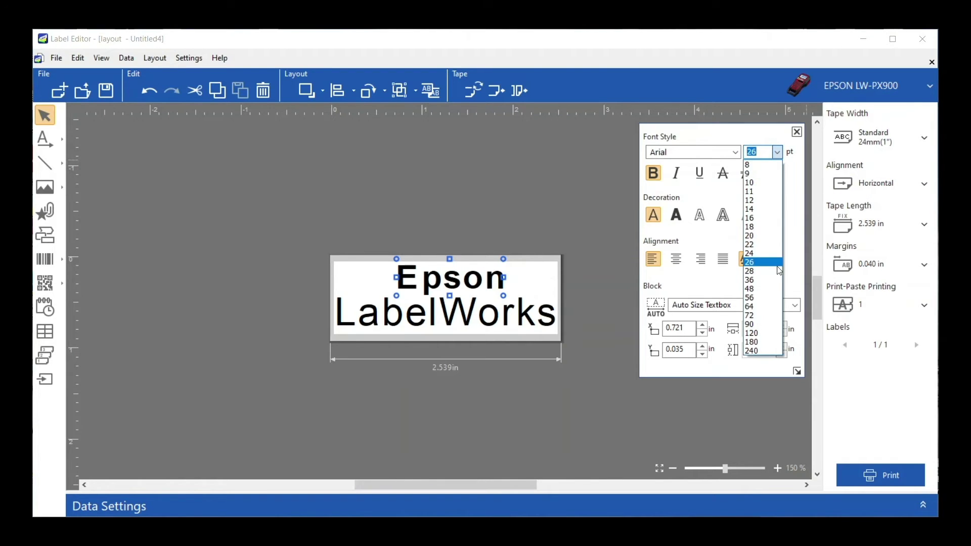
{"action": "left_click", "coordinate": [767, 262]}
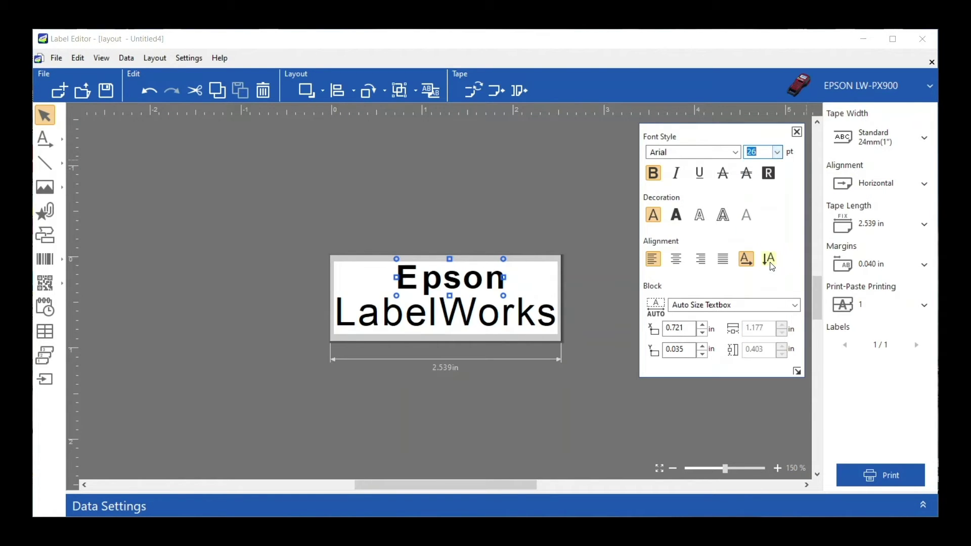
{"action": "left_click", "coordinate": [676, 260]}
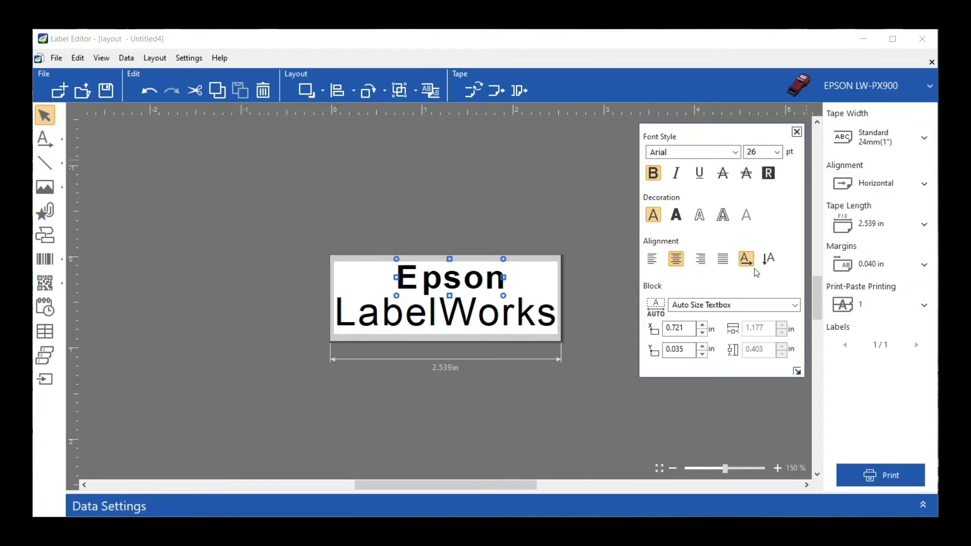
Step: Try outline styles and the white-on-black Reverse effect on Epson, then revert to plain lettering
{"action": "left_click", "coordinate": [701, 217]}
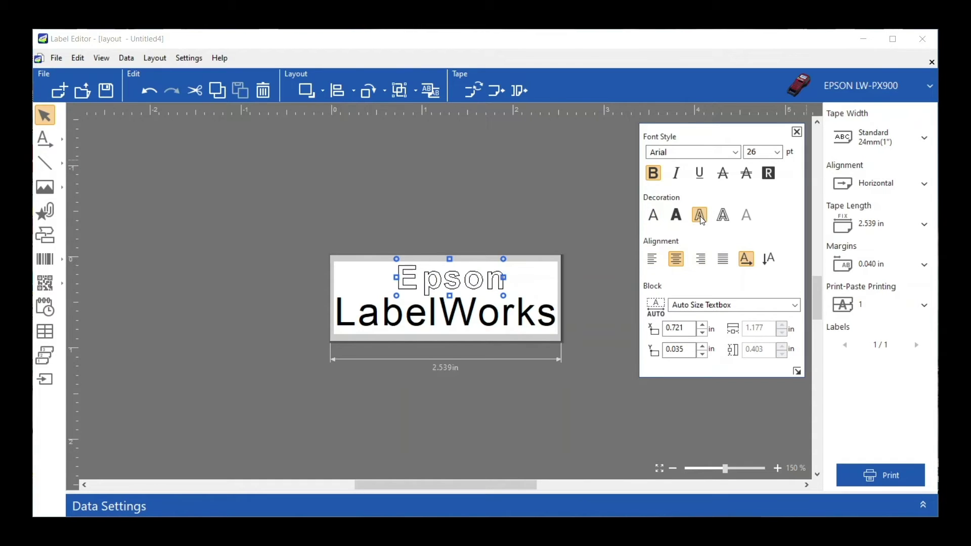
{"action": "left_click", "coordinate": [723, 216]}
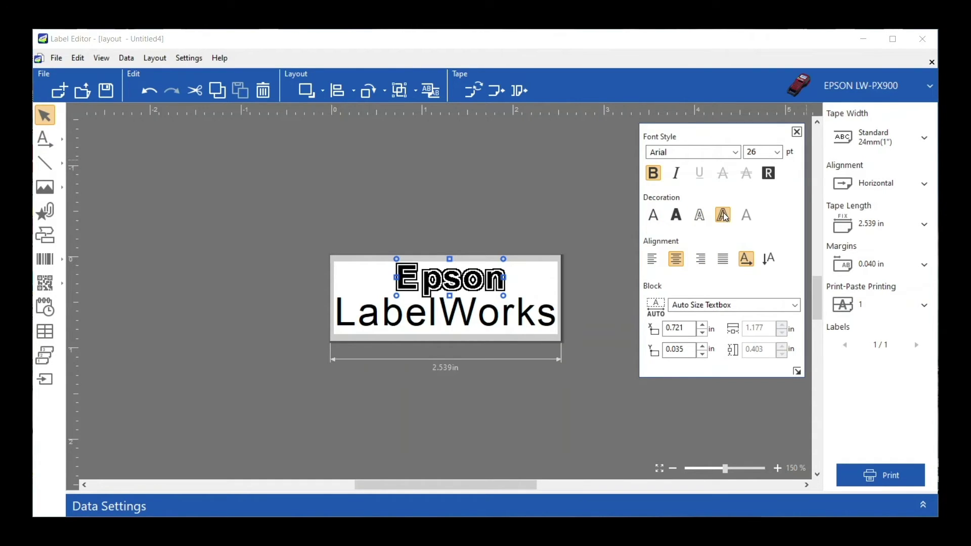
{"action": "left_click", "coordinate": [656, 222]}
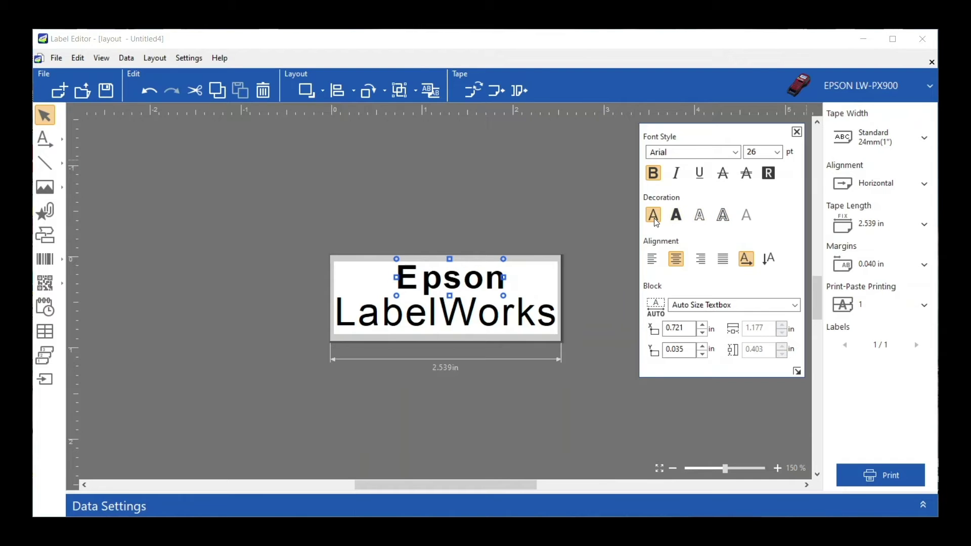
{"action": "left_click", "coordinate": [771, 175]}
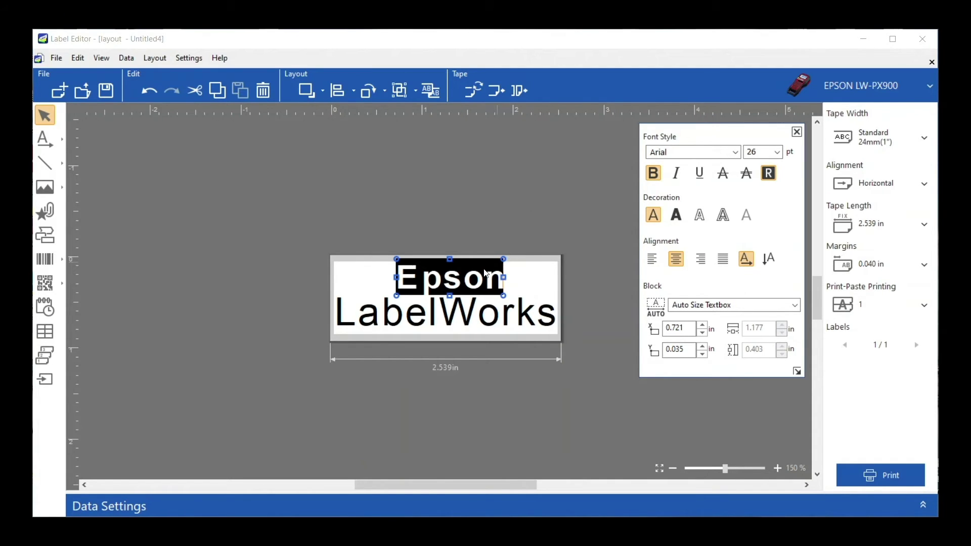
{"action": "left_click", "coordinate": [769, 175]}
Step: Insert the bold solid right arrow symbol from Arrows, placed right of the text
{"action": "left_click", "coordinate": [442, 238]}
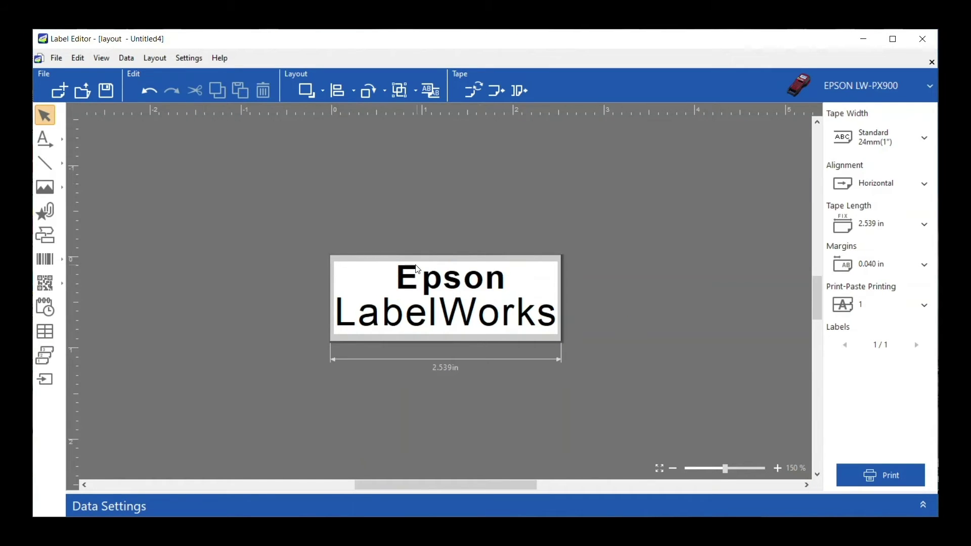
{"action": "left_click", "coordinate": [48, 216]}
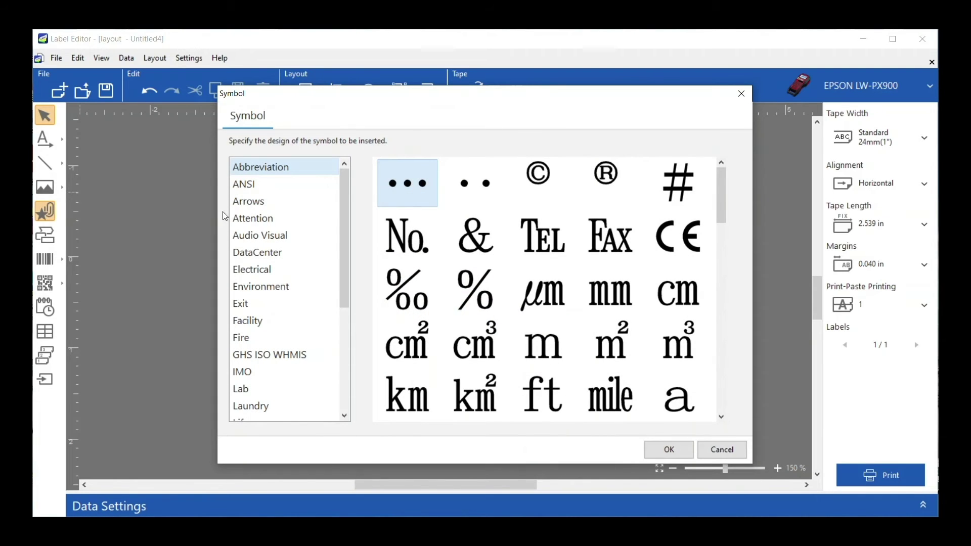
{"action": "left_click", "coordinate": [258, 202]}
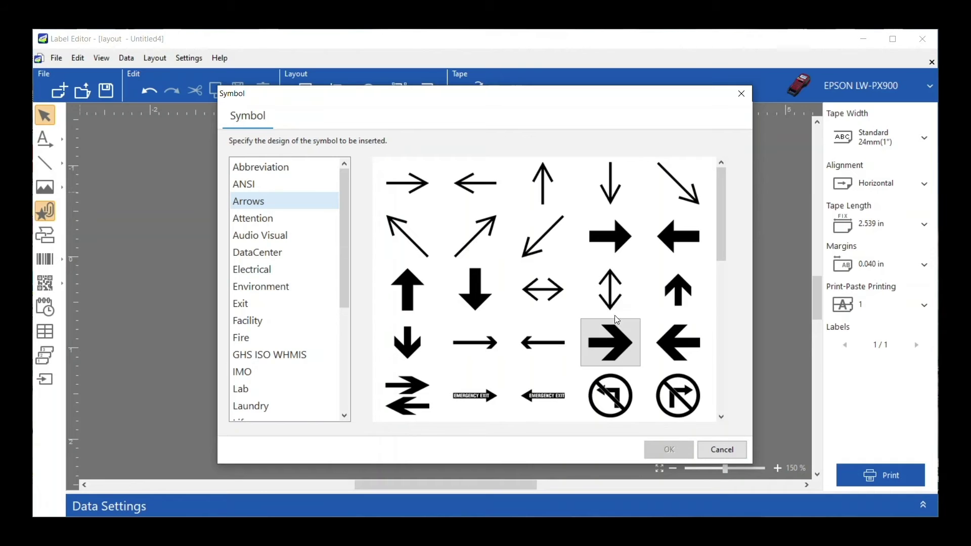
{"action": "left_click", "coordinate": [613, 249]}
{"action": "left_click", "coordinate": [678, 451]}
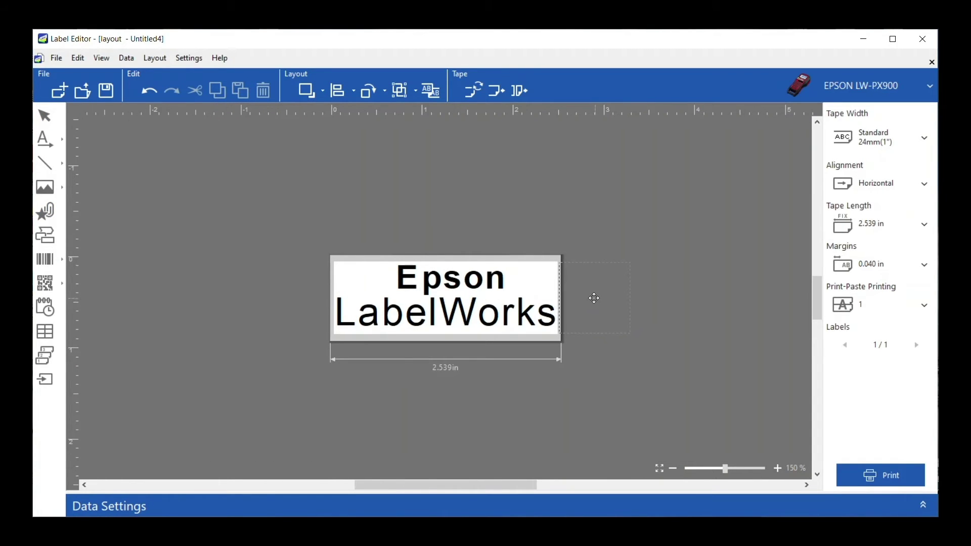
{"action": "left_click", "coordinate": [594, 298]}
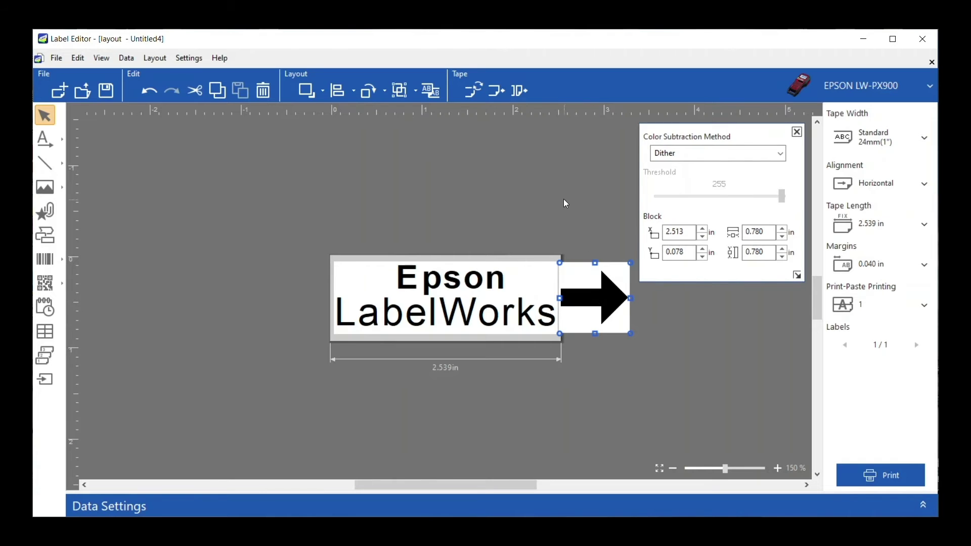
{"action": "left_click", "coordinate": [573, 177]}
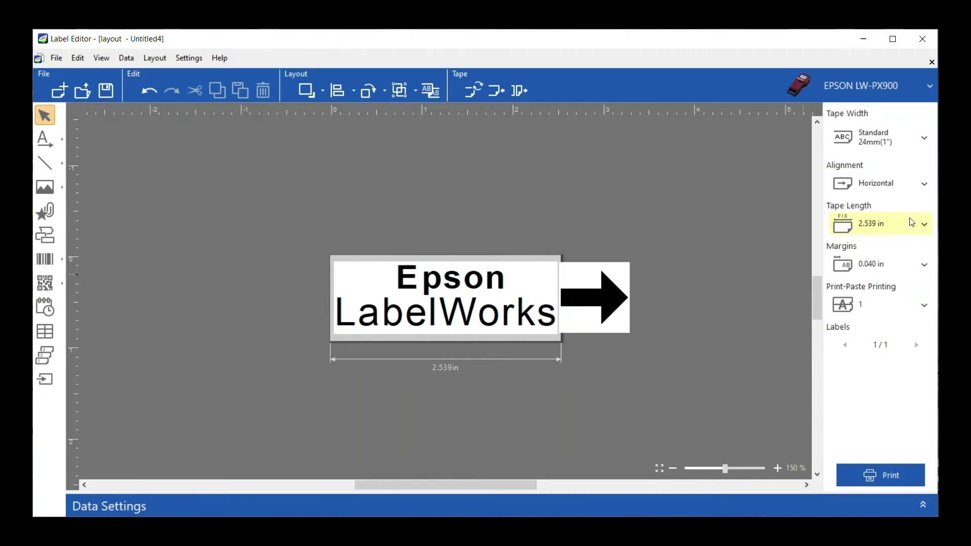
{"action": "left_click", "coordinate": [927, 228]}
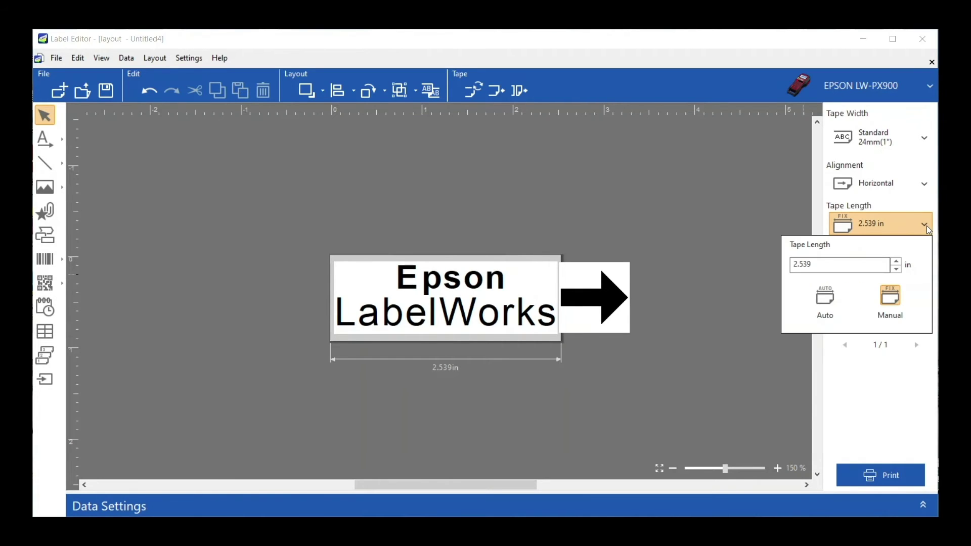
Step: Set the tape length to Auto (3.323 in) and nudge LabelWorks down and right
{"action": "left_click", "coordinate": [829, 305]}
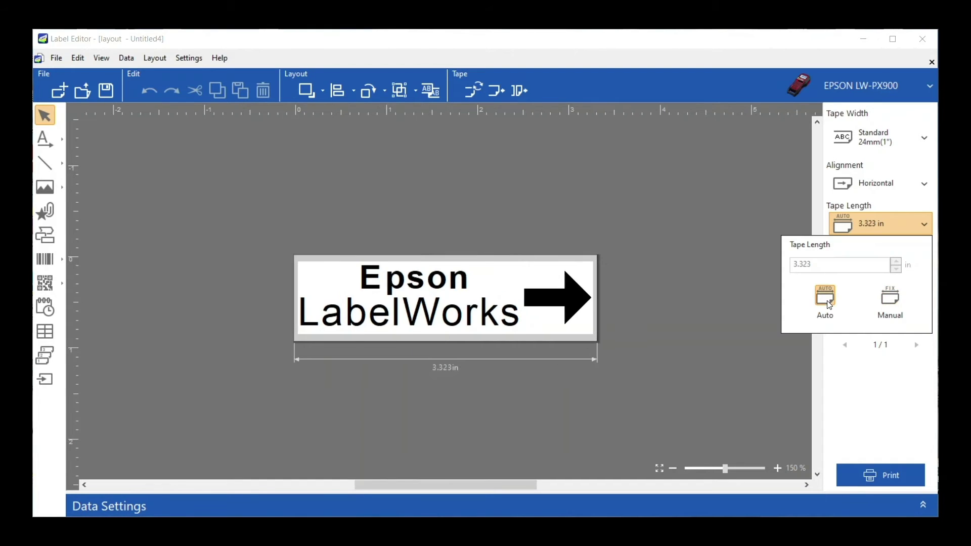
{"action": "left_click", "coordinate": [672, 210]}
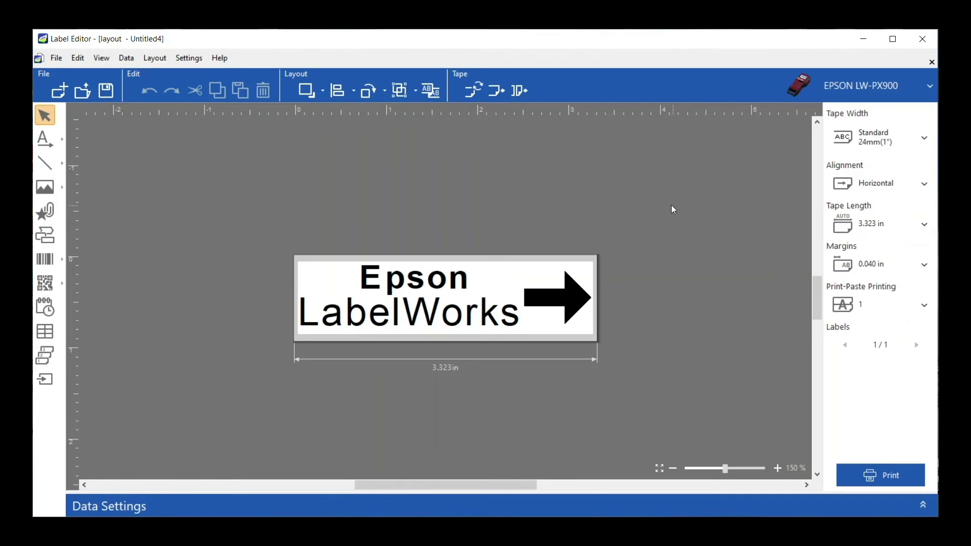
{"action": "left_click", "coordinate": [361, 328]}
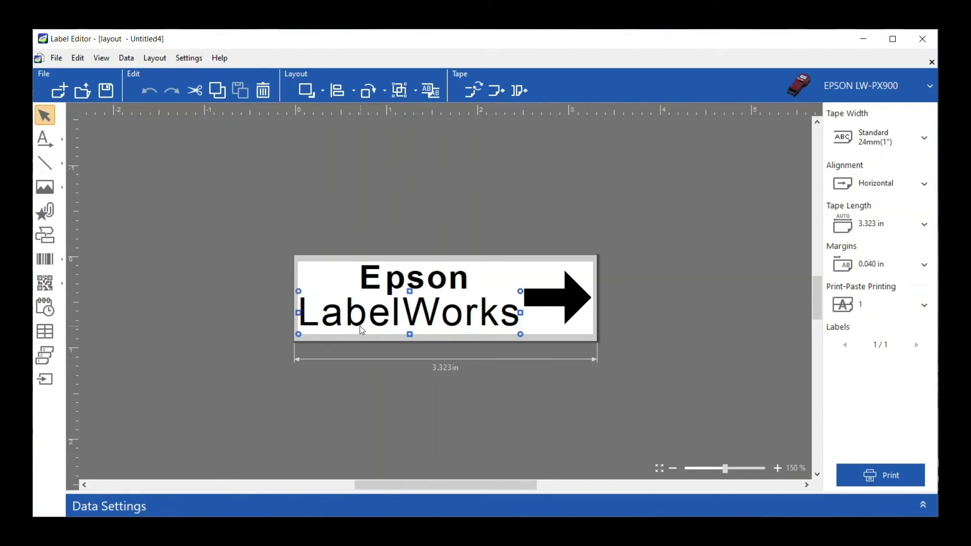
{"action": "key", "text": "Down"}
{"action": "key", "text": "Down"}
{"action": "key", "text": "Down"}
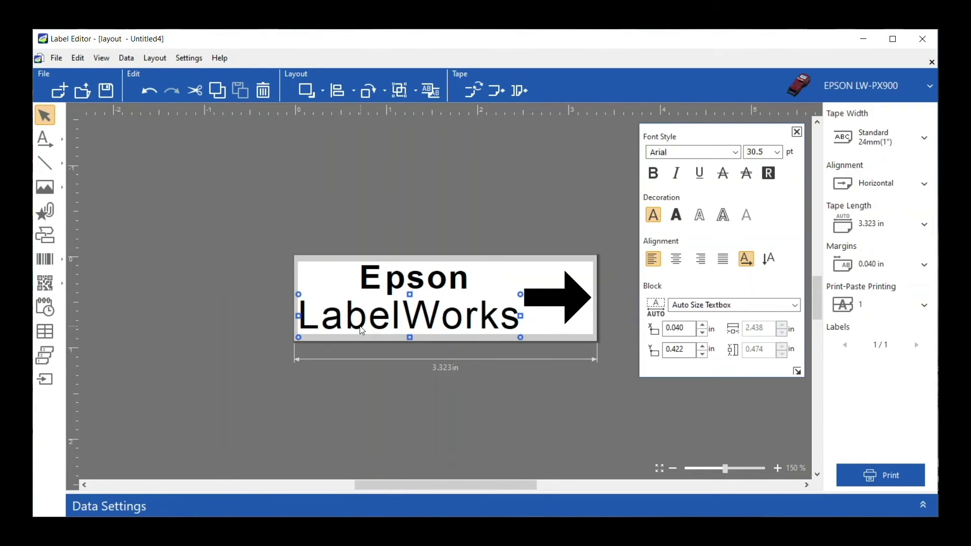
{"action": "key", "text": "Down"}
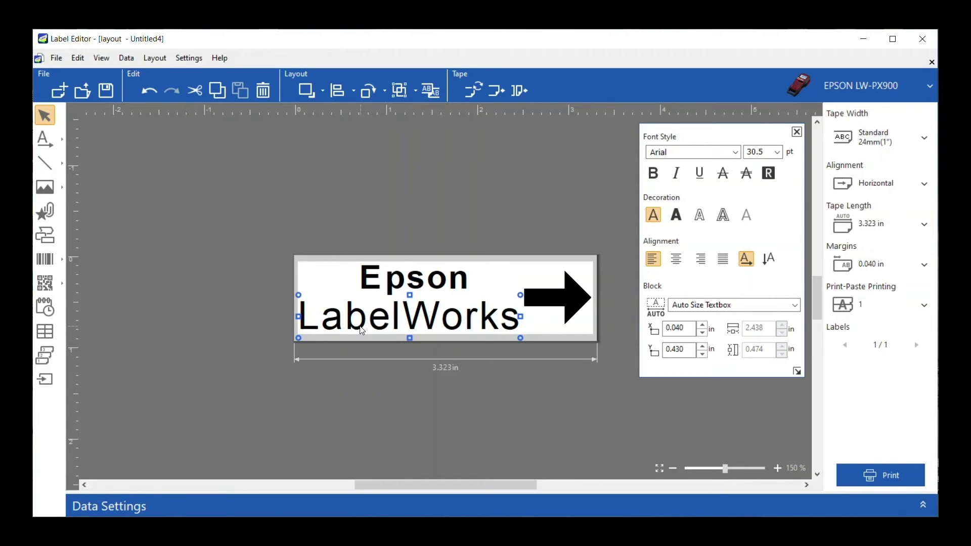
{"action": "left_click_drag", "start_coordinate": [362, 331], "coordinate": [364, 327]}
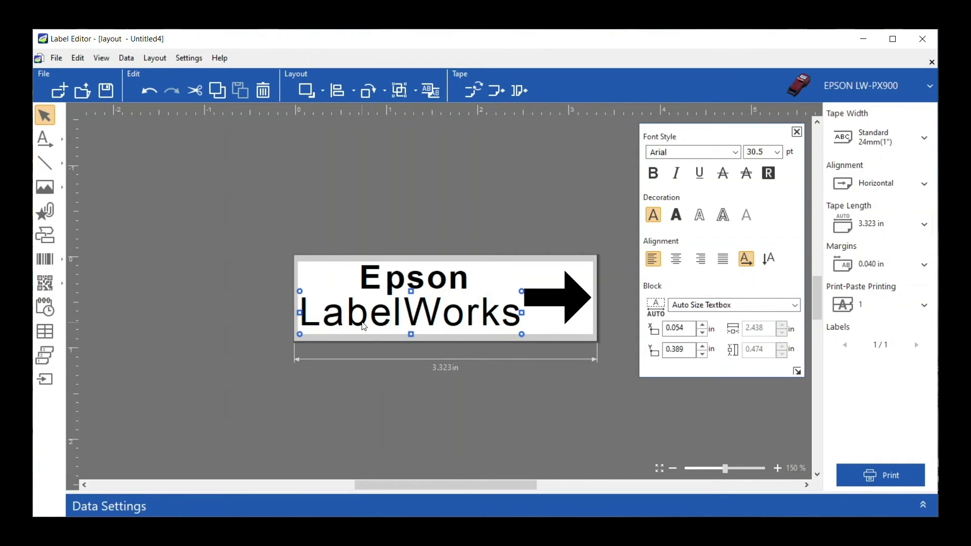
{"action": "key", "text": "Down"}
{"action": "key", "text": "Down"}
{"action": "key", "text": "Down"}
{"action": "key", "text": "Down"}
{"action": "key", "text": "Down"}
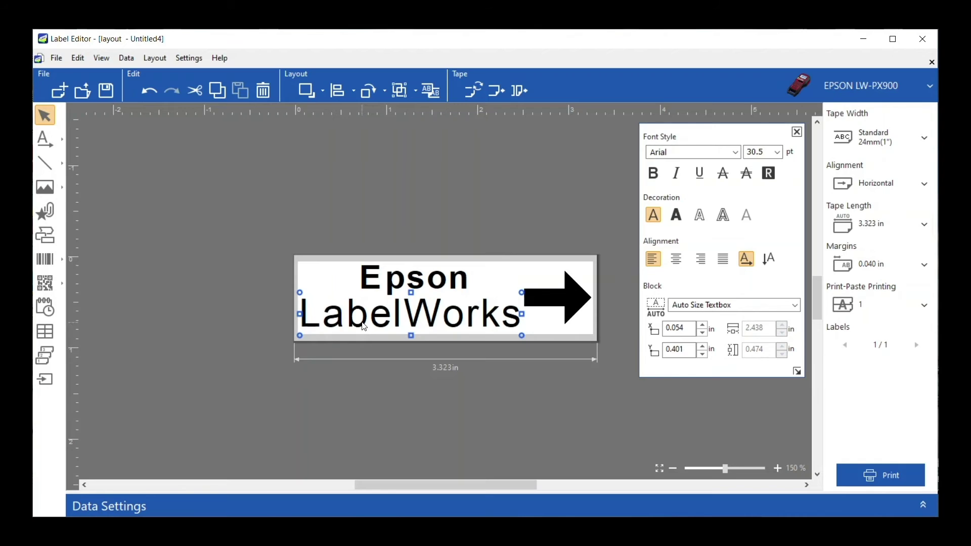
{"action": "key", "text": "Down"}
{"action": "key", "text": "Down"}
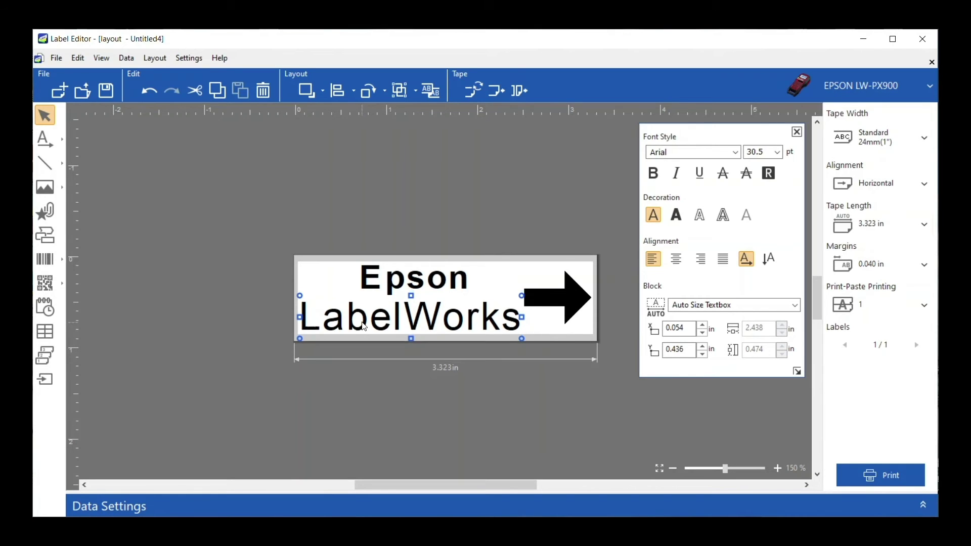
{"action": "key", "text": "Right"}
{"action": "key", "text": "Right"}
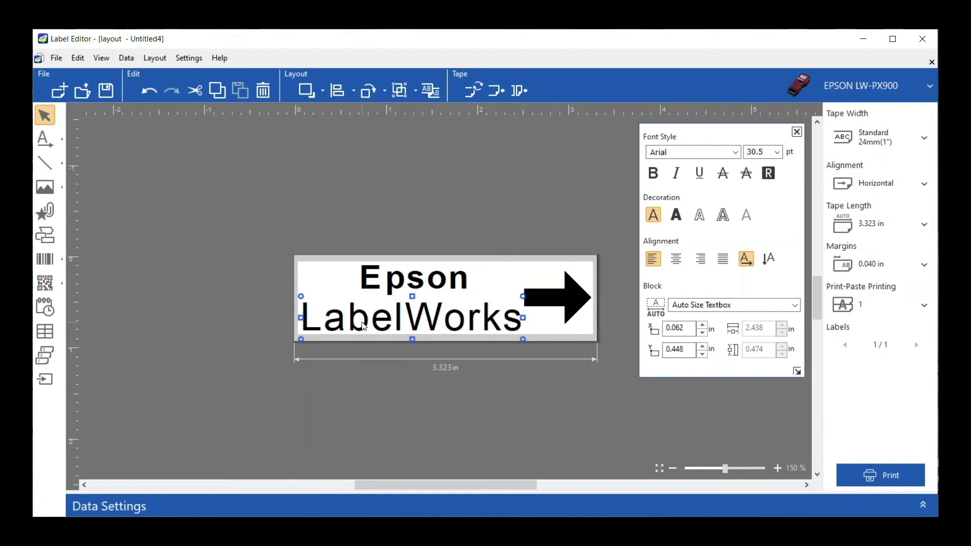
{"action": "key", "text": "Down"}
{"action": "key", "text": "Down"}
{"action": "key", "text": "Down"}
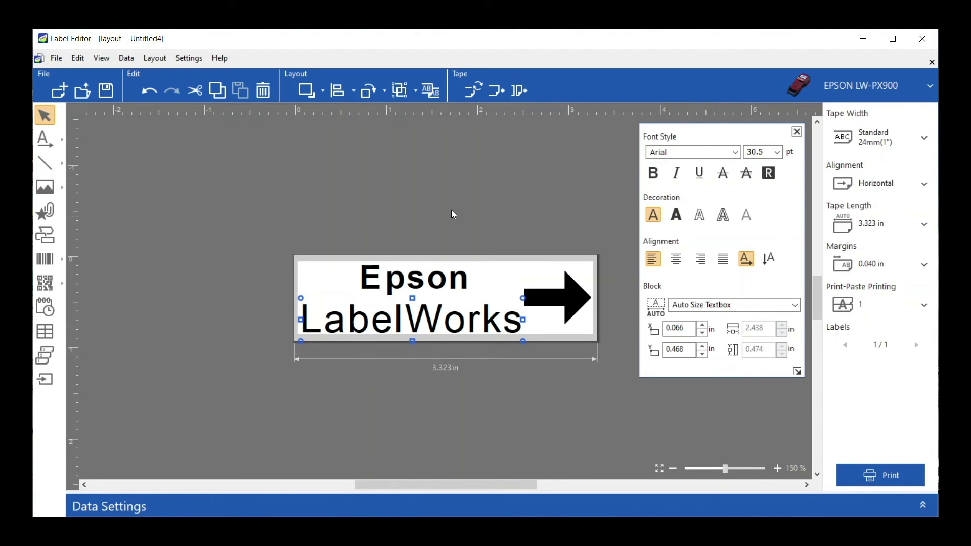
Step: Check the layout at 300% zoom, then nudge LabelWorks up to a vertical position of 0.456 in
{"action": "left_click", "coordinate": [486, 165]}
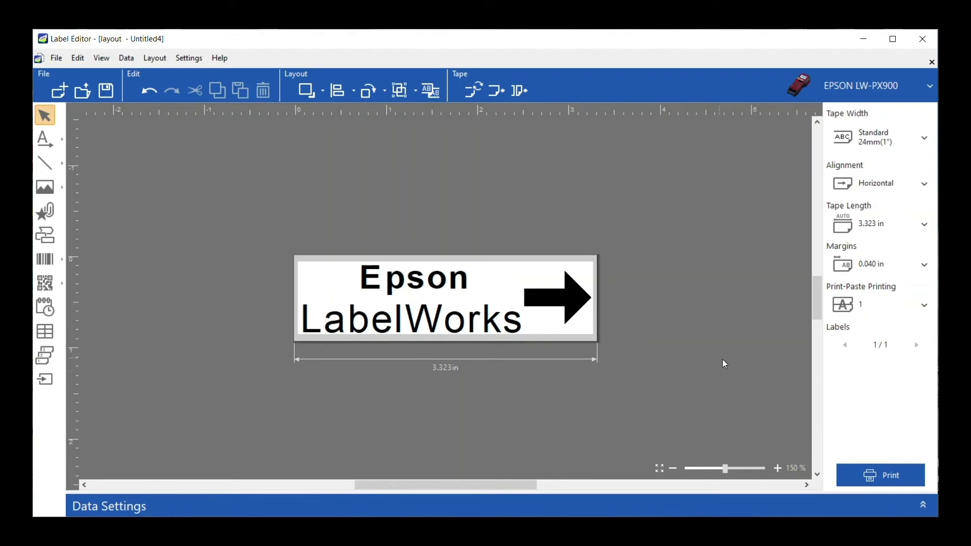
{"action": "left_click", "coordinate": [777, 469]}
{"action": "left_click", "coordinate": [777, 468]}
{"action": "left_click", "coordinate": [778, 469]}
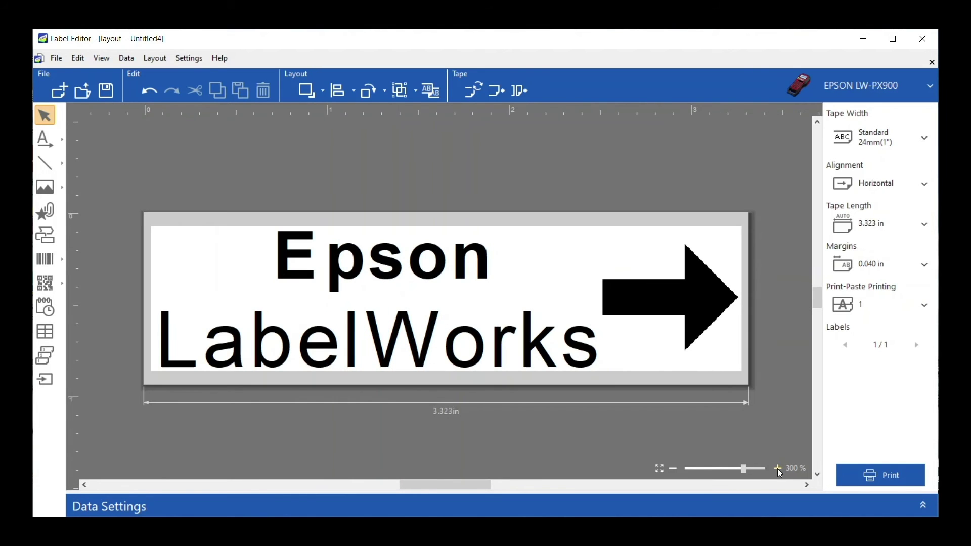
{"action": "left_click", "coordinate": [673, 468]}
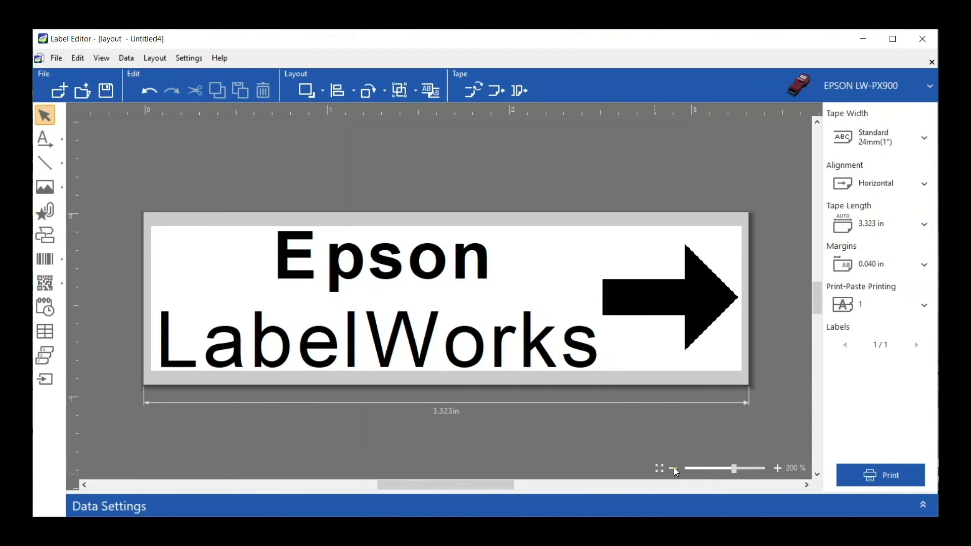
{"action": "left_click", "coordinate": [674, 468]}
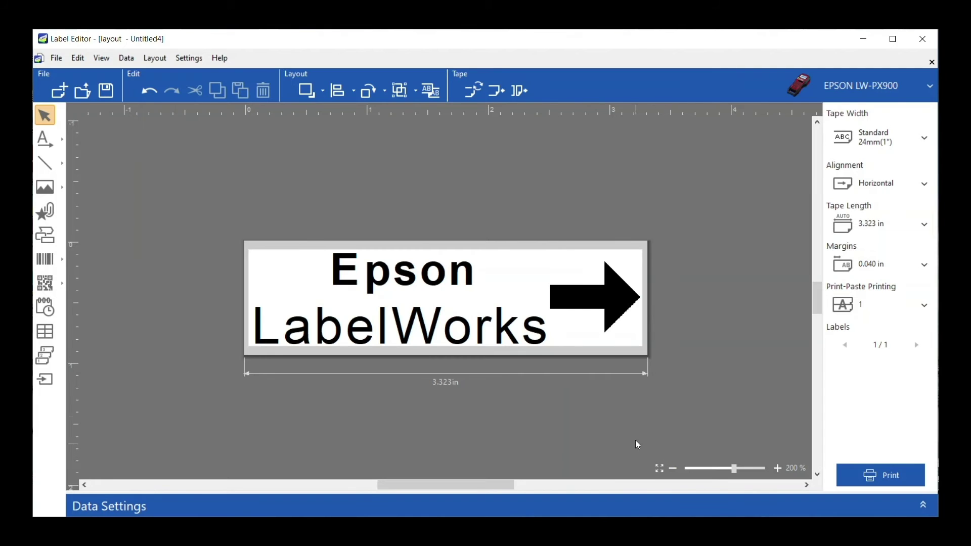
{"action": "left_click", "coordinate": [441, 326]}
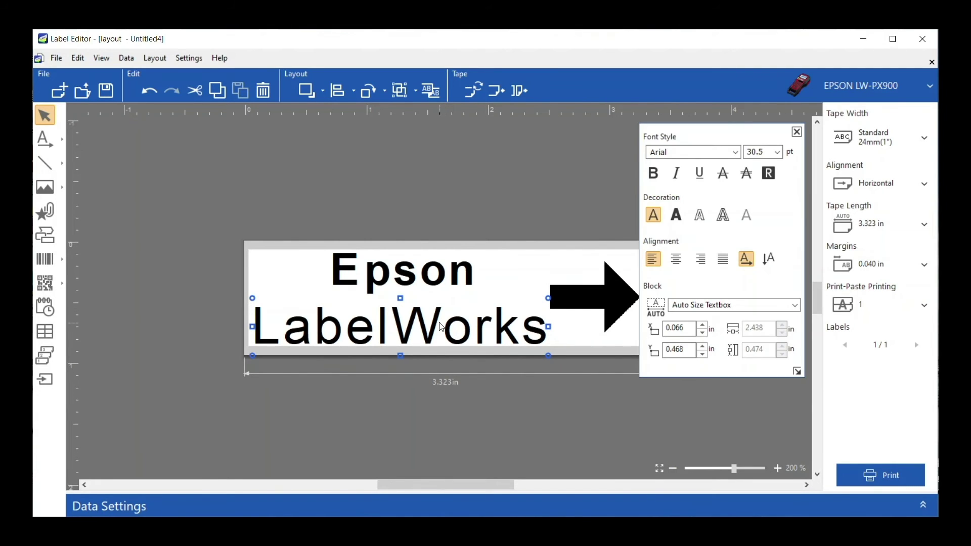
{"action": "left_click_drag", "start_coordinate": [441, 328], "coordinate": [441, 326]}
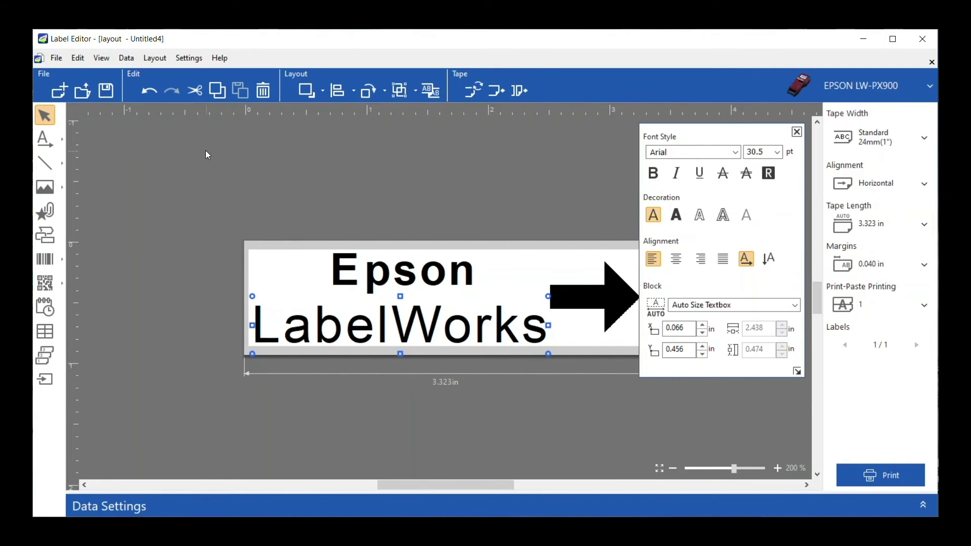
{"action": "left_click", "coordinate": [175, 196]}
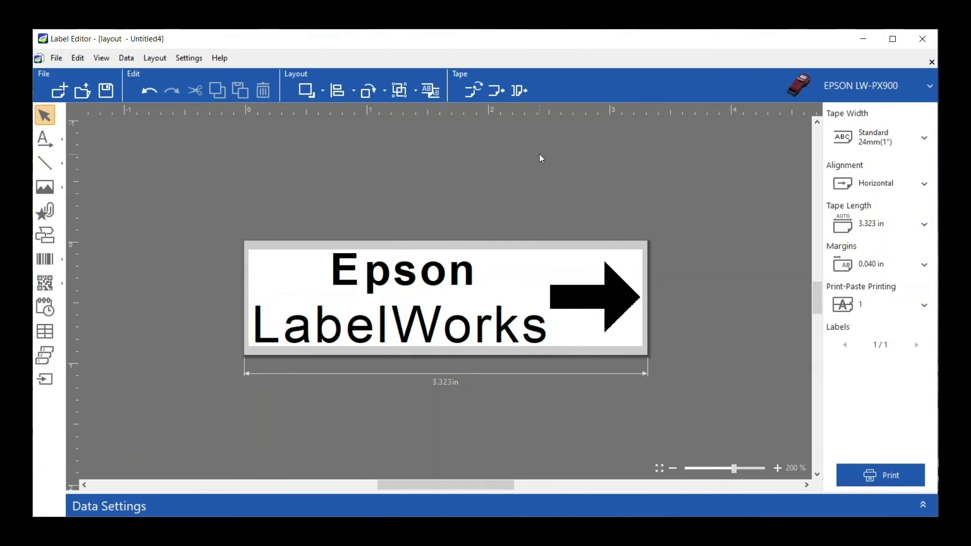
Step: Review the LW-PX900 printer properties' cut options (Cut each label, Half cut) and accept them
{"action": "left_click", "coordinate": [881, 475]}
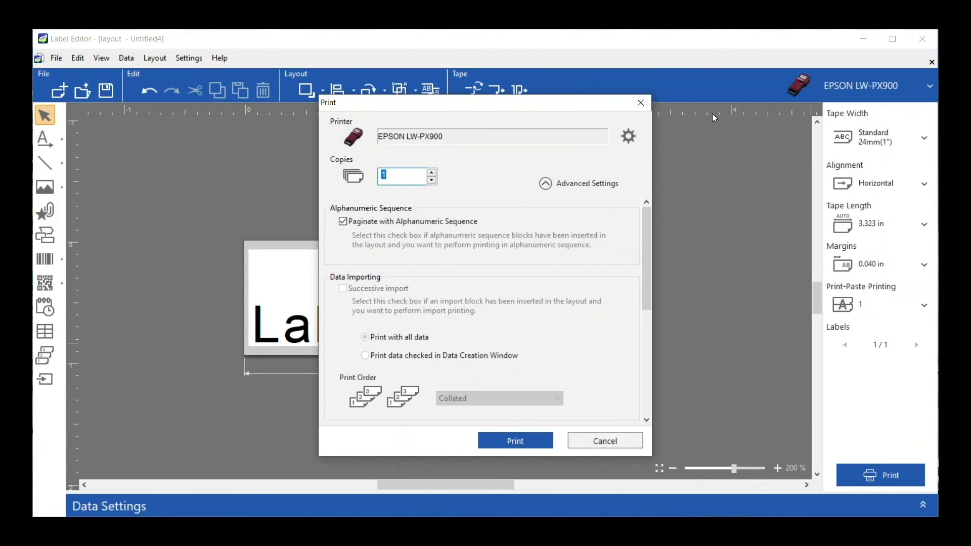
{"action": "left_click", "coordinate": [629, 138]}
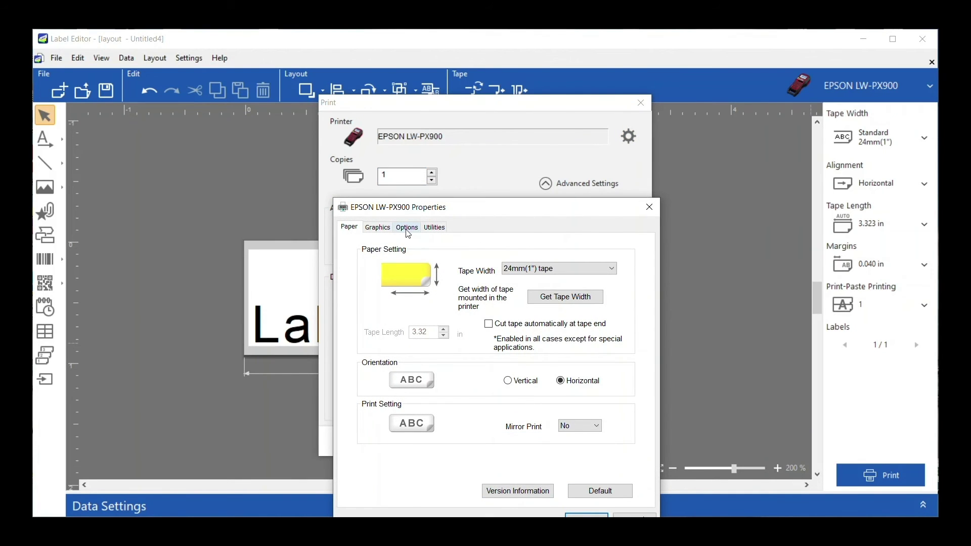
{"action": "left_click", "coordinate": [408, 228]}
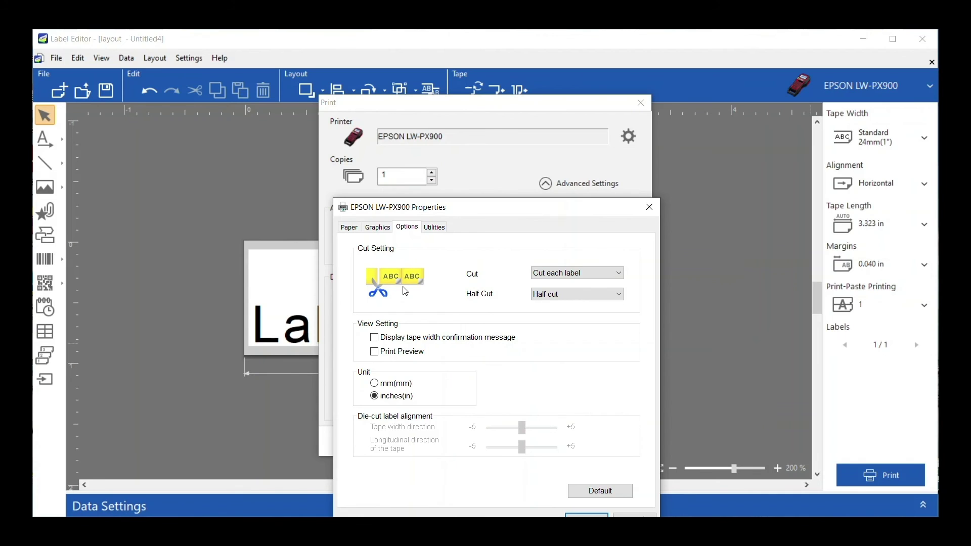
{"action": "left_click_drag", "start_coordinate": [566, 207], "coordinate": [555, 181]}
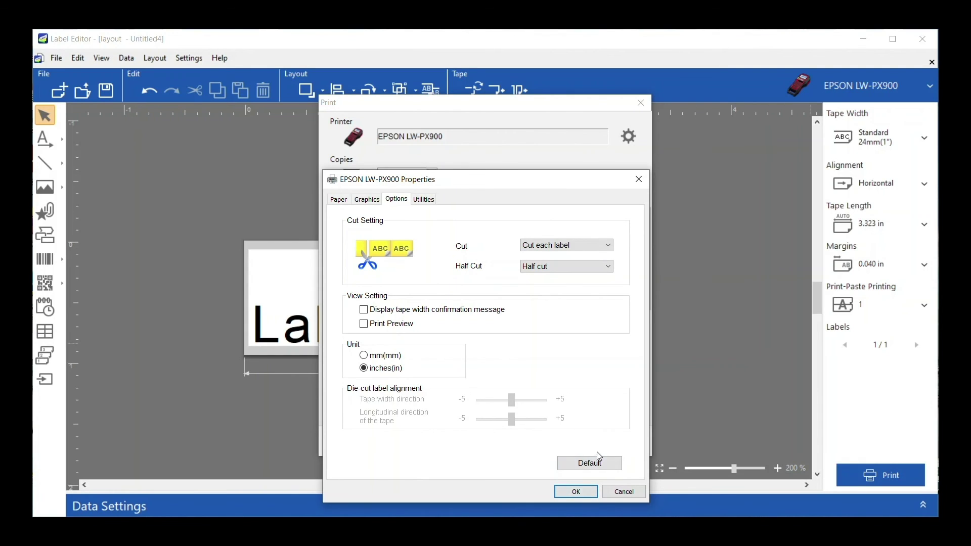
{"action": "left_click", "coordinate": [578, 490]}
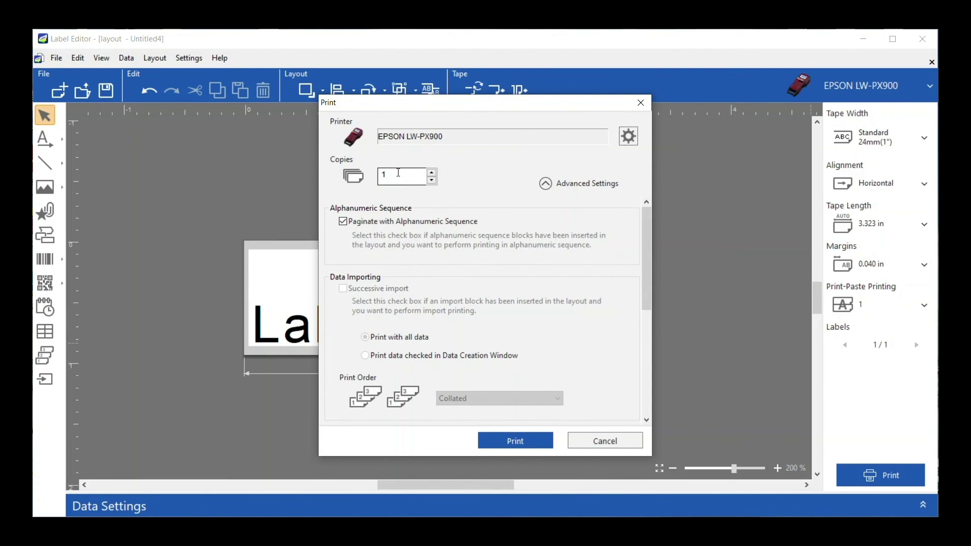
Step: Set Copies to 2 and print the label
{"action": "double_click", "coordinate": [399, 173]}
{"action": "type", "text": "2"}
{"action": "left_click", "coordinate": [524, 446]}
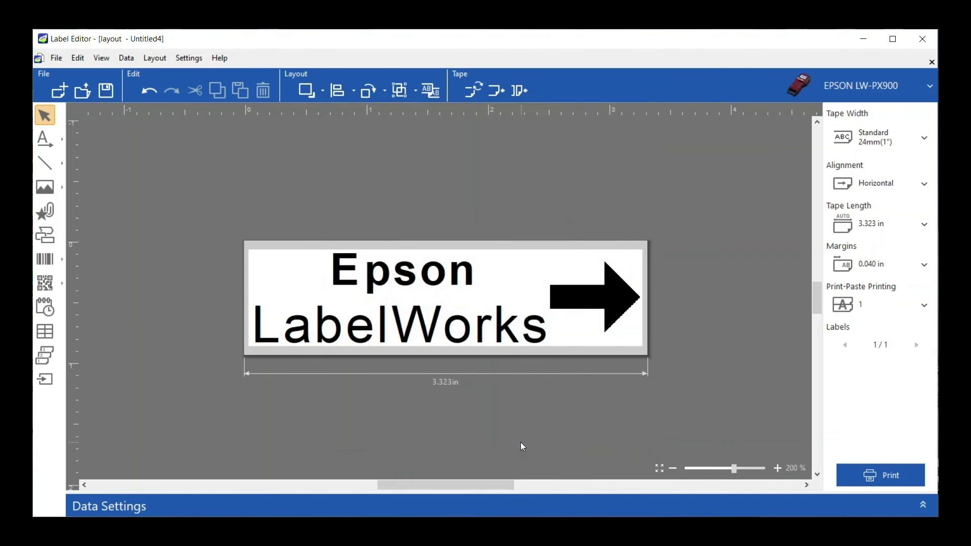